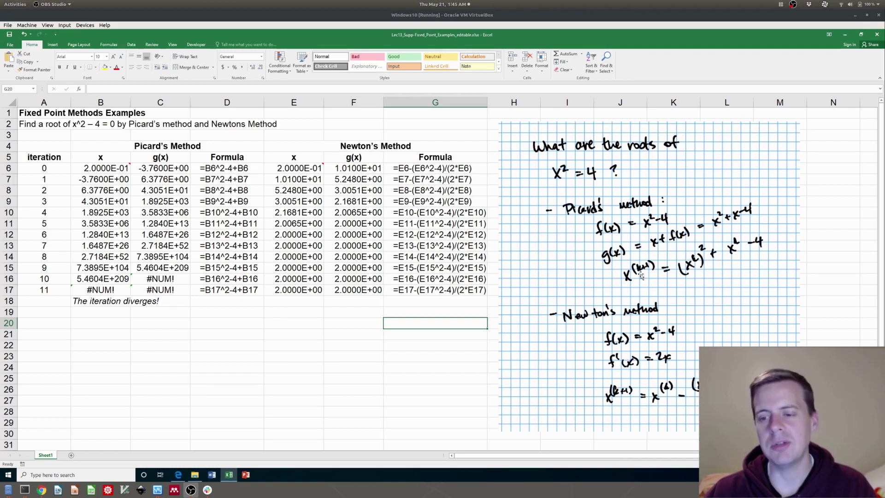
Step: Review the iteration numbers in column A from A6 to A8
left_click(44, 169)
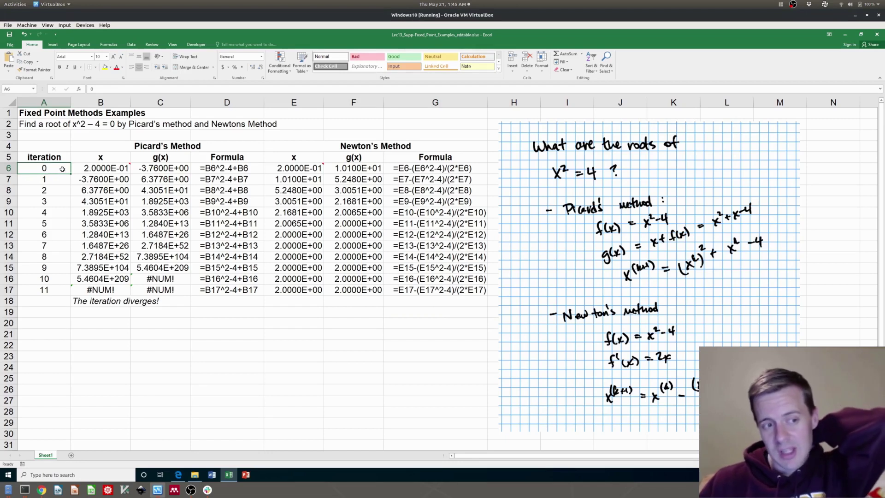
left_click(62, 179)
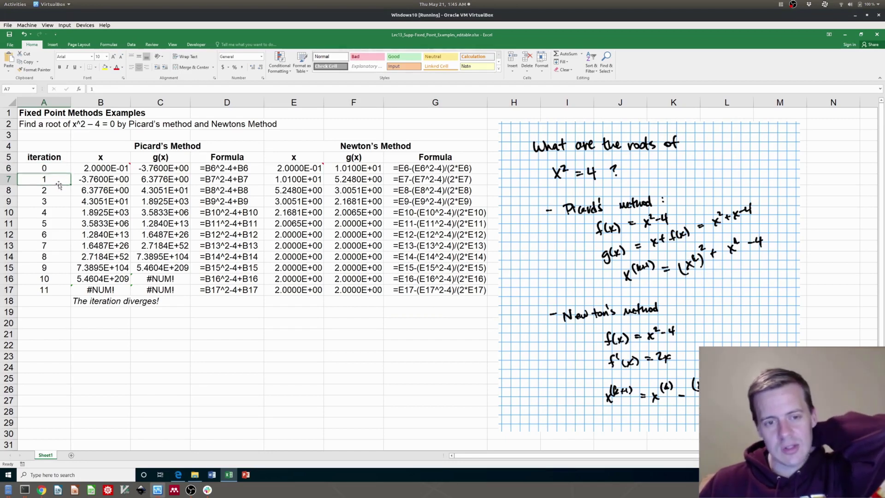
left_click(54, 161)
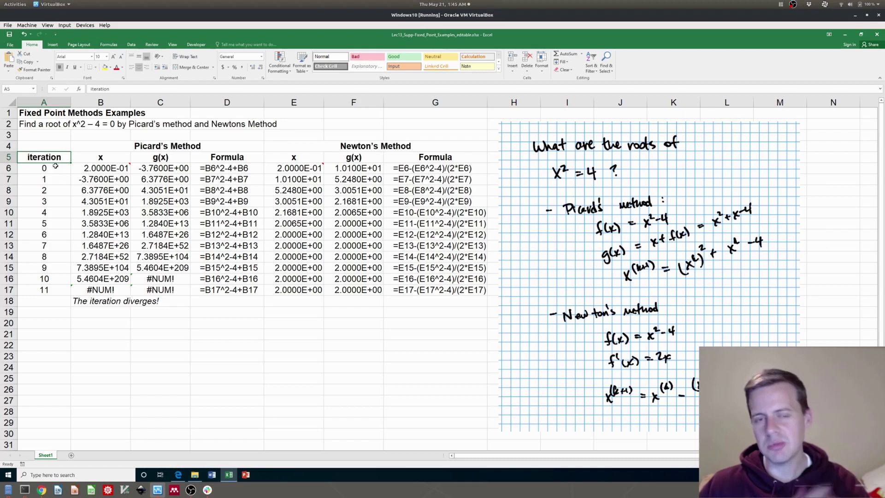
left_click(55, 170)
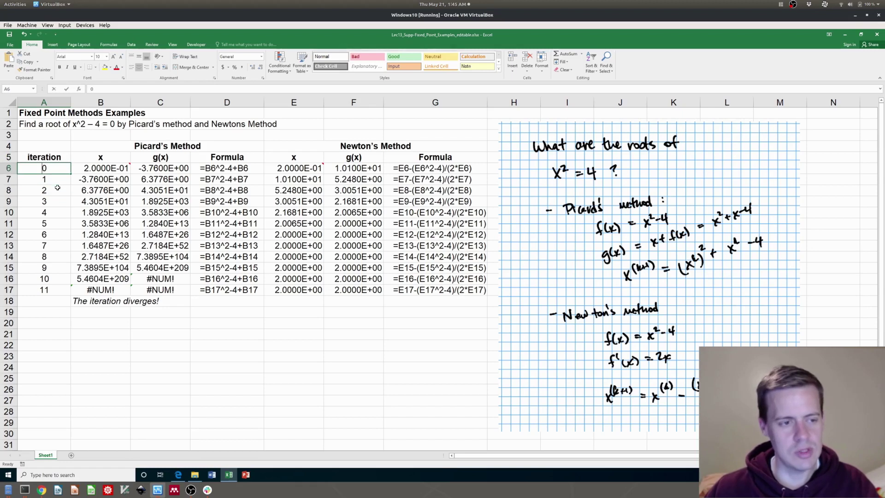
double_click(57, 188)
key("Escape")
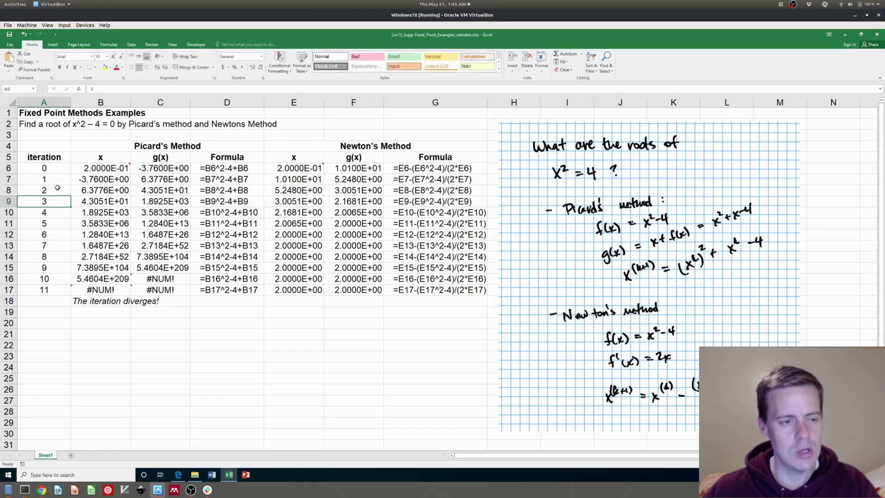
left_click_drag(53, 170, 64, 278)
left_click(64, 192)
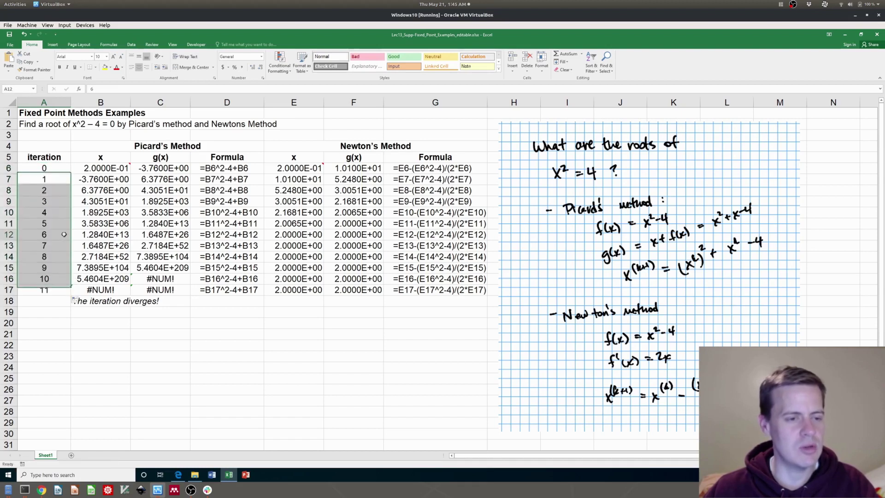
Step: Set Picard's initial guess in B6 to 0.5 and delete that cell's comment
left_click(115, 169)
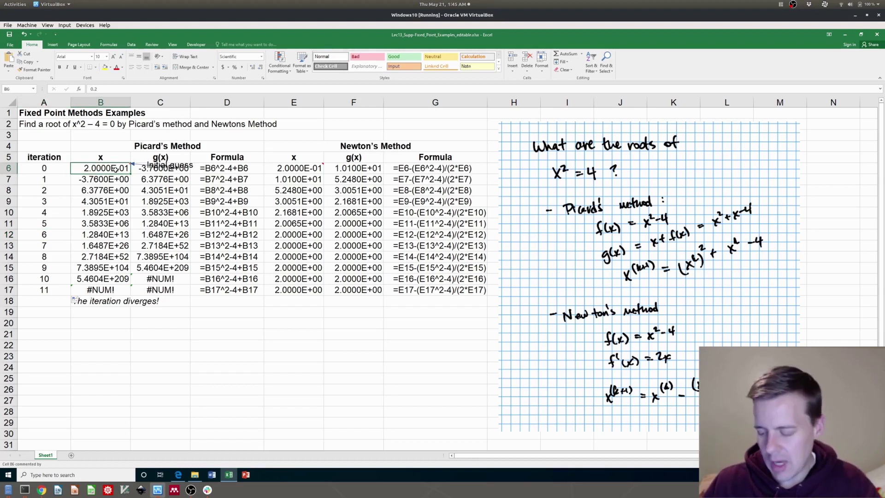
type("0.5")
key("Return")
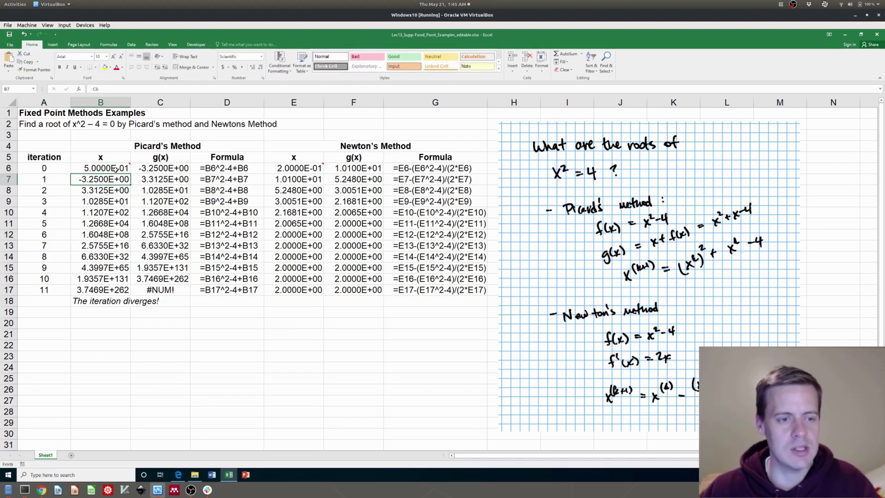
key("Right")
left_click(115, 169)
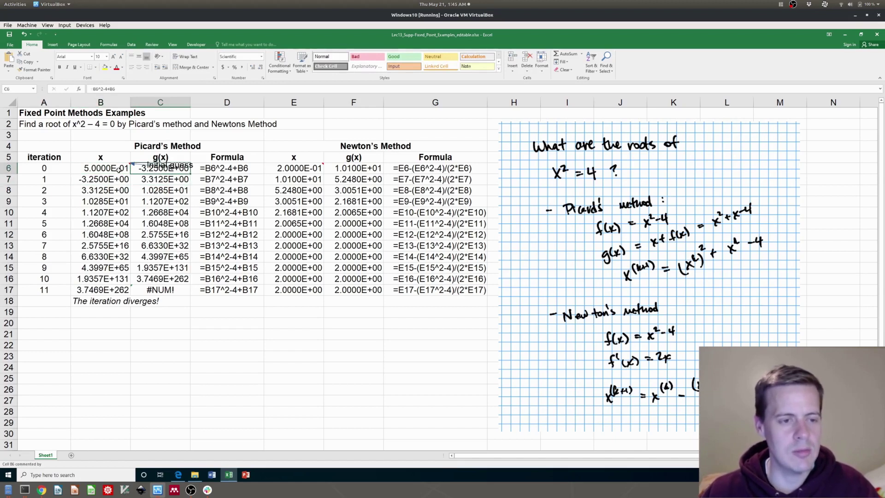
right_click(119, 170)
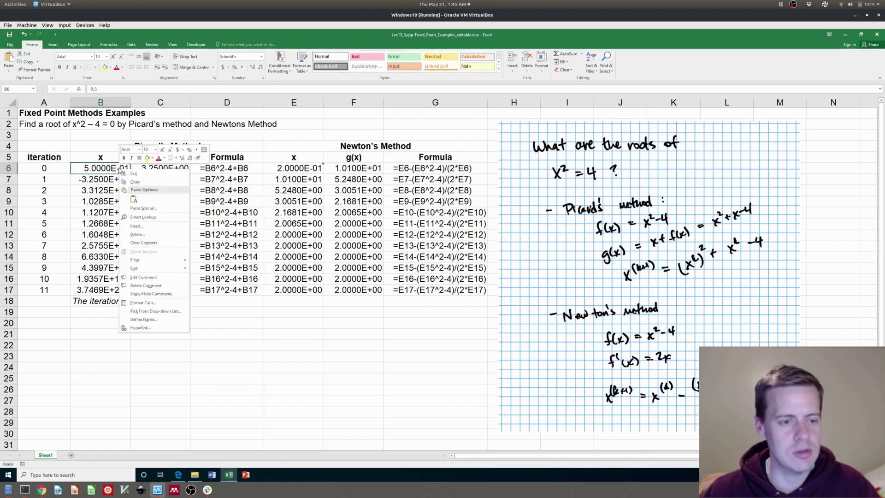
left_click(143, 284)
Step: Enter the g(x) formula =B6^2+B6-4 in C6
left_click(174, 171)
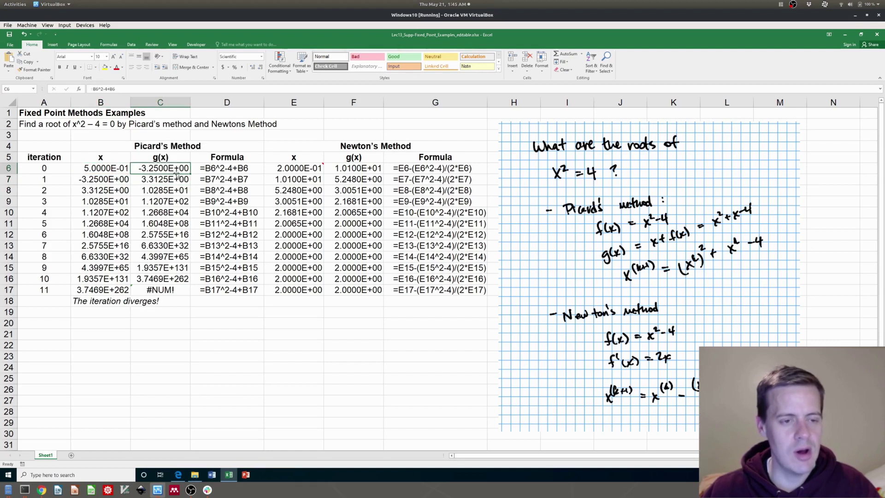
type("=")
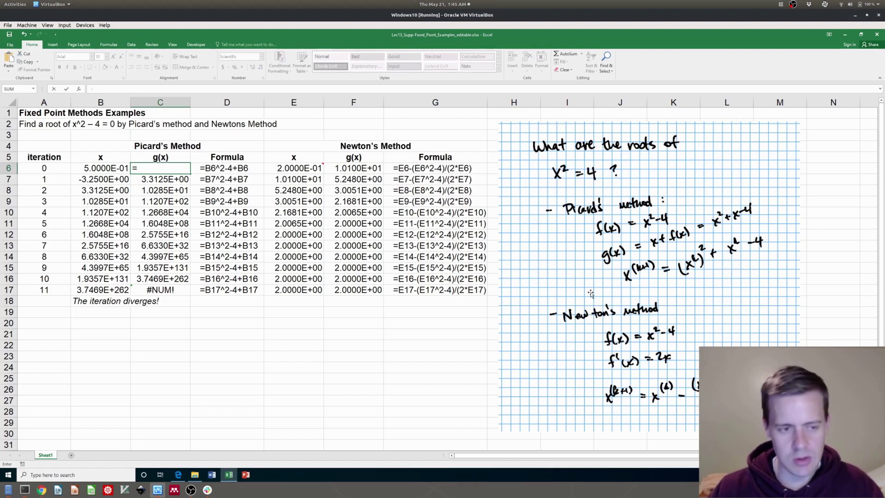
left_click(102, 169)
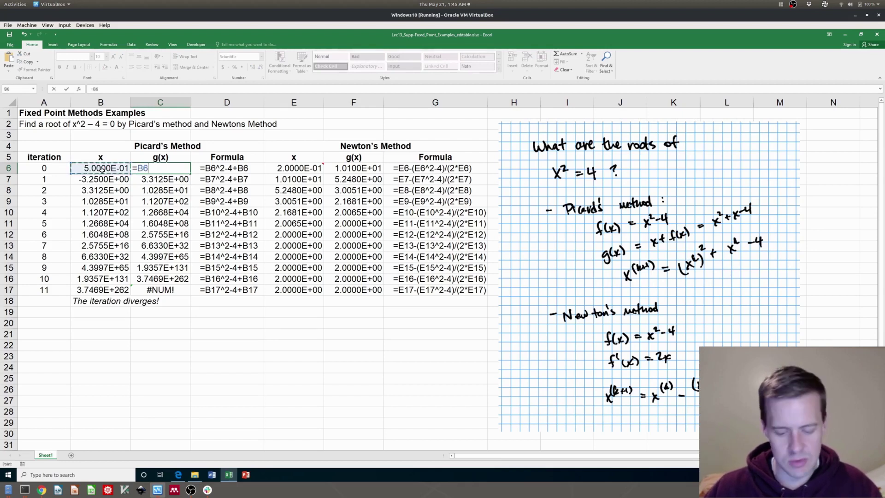
type("^2")
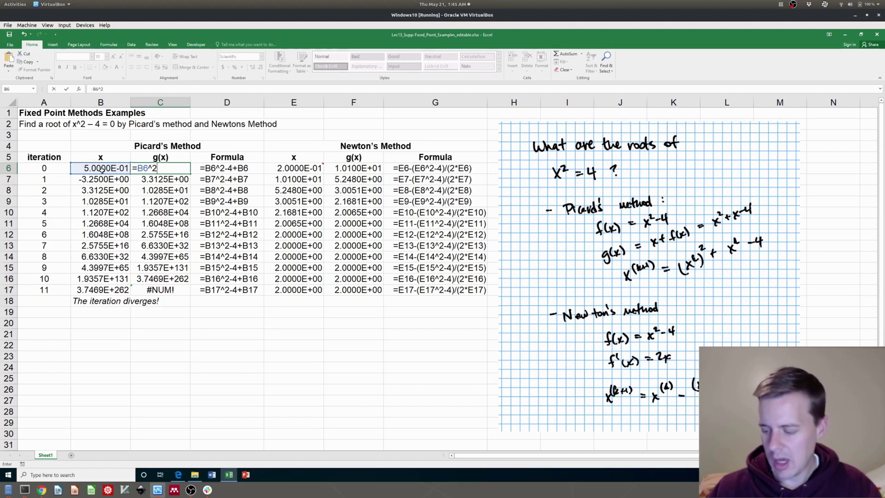
type("+")
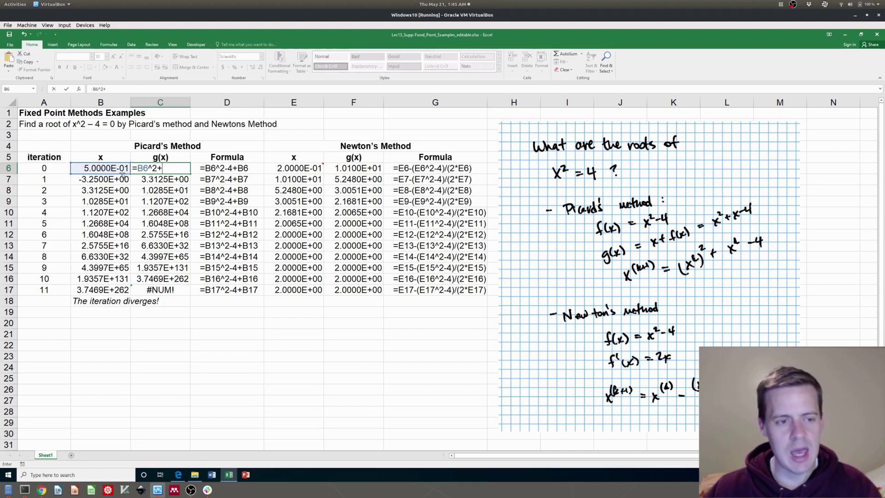
left_click(102, 168)
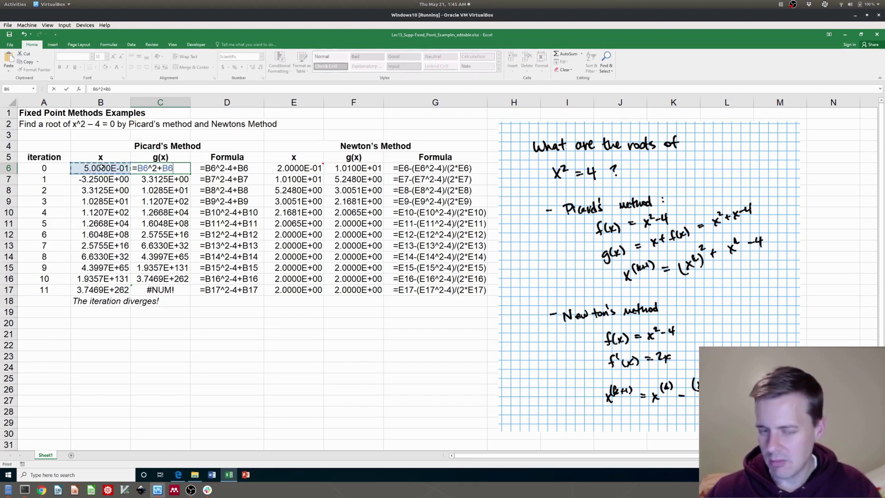
type("-")
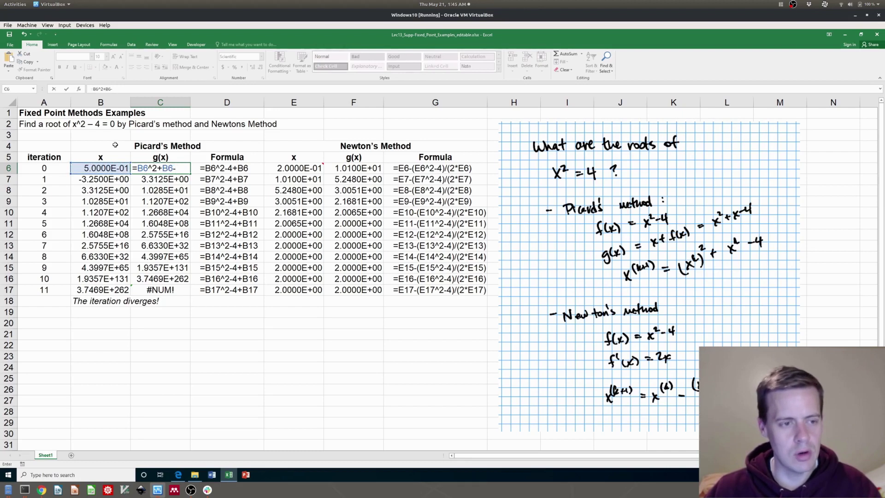
type("4")
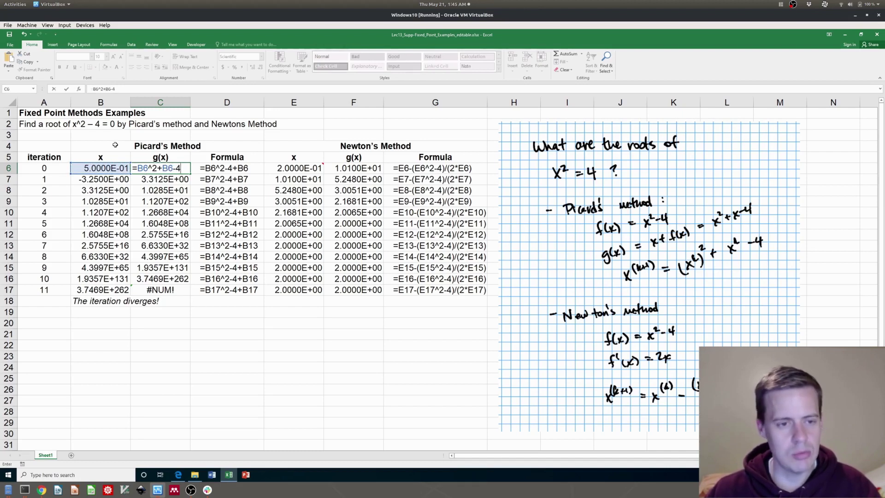
key("Return")
left_click(236, 169)
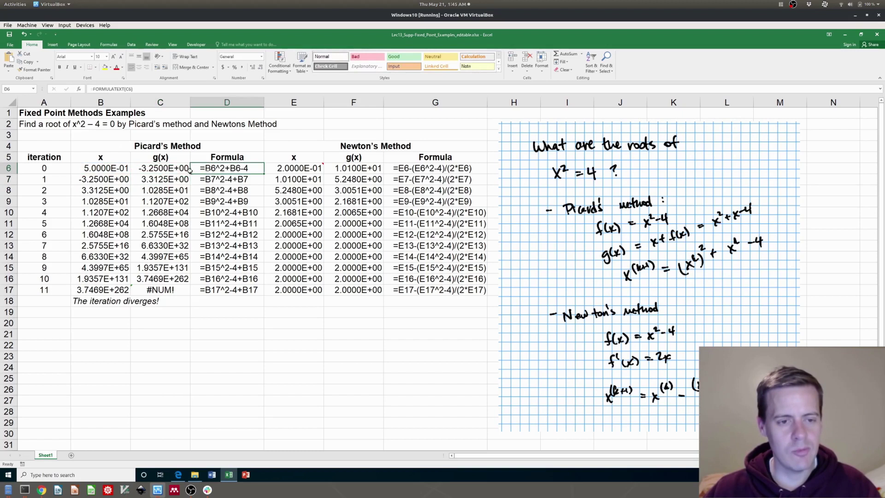
left_click(177, 168)
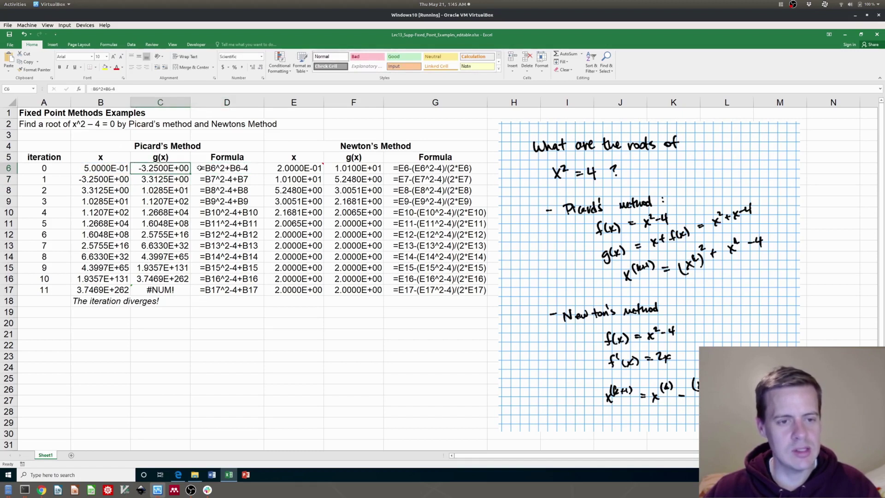
left_click(200, 168)
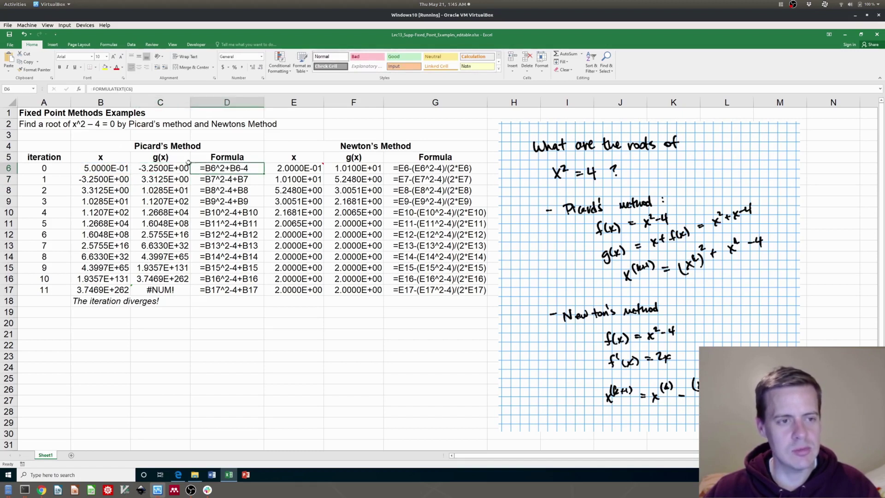
left_click(173, 168)
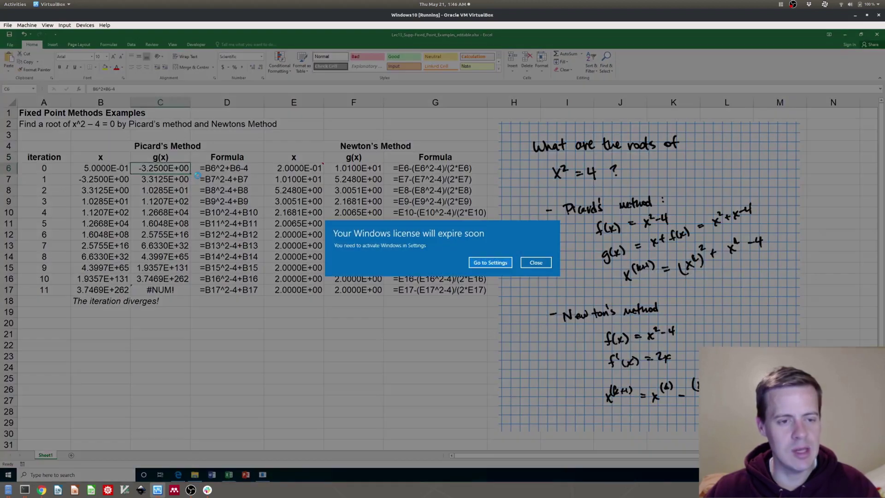
left_click(536, 263)
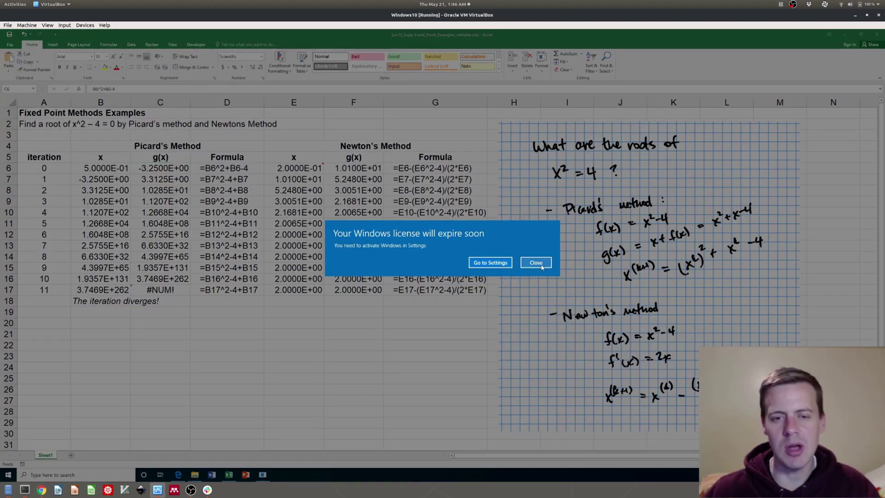
left_click(539, 265)
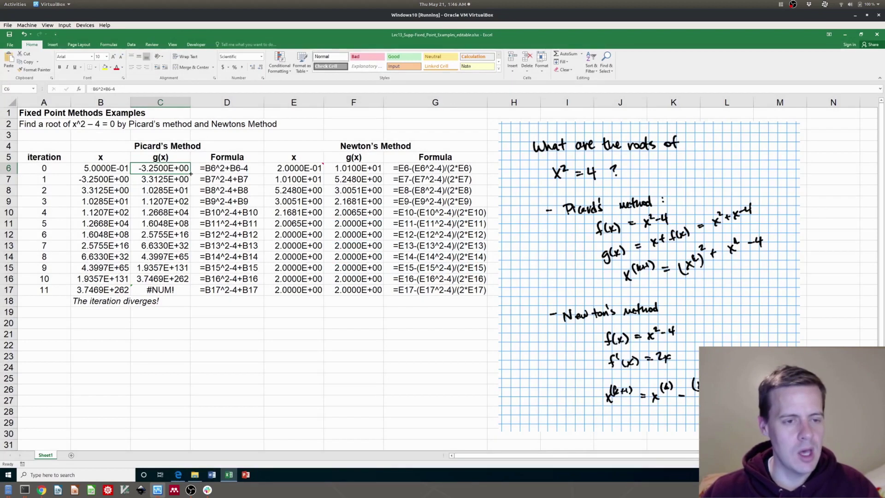
Step: Set B7 to =C6 so the second x equals the previous g(x)
left_click(115, 171)
left_click(144, 169)
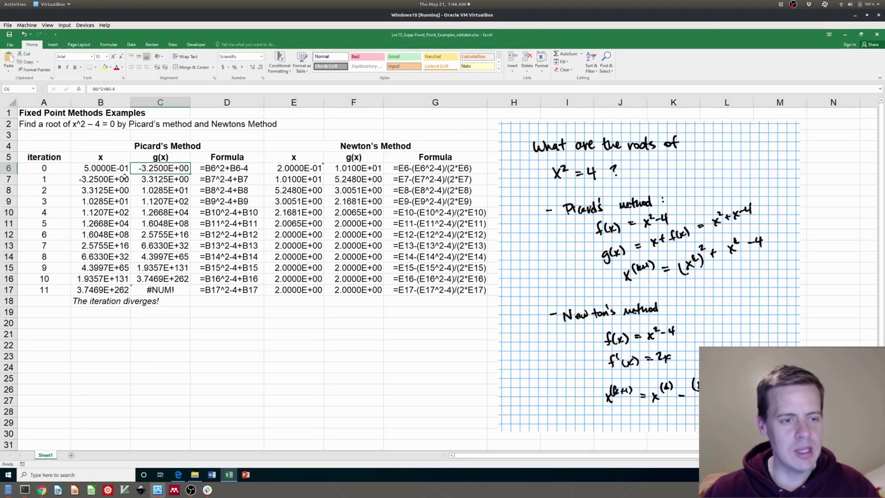
left_click(123, 178)
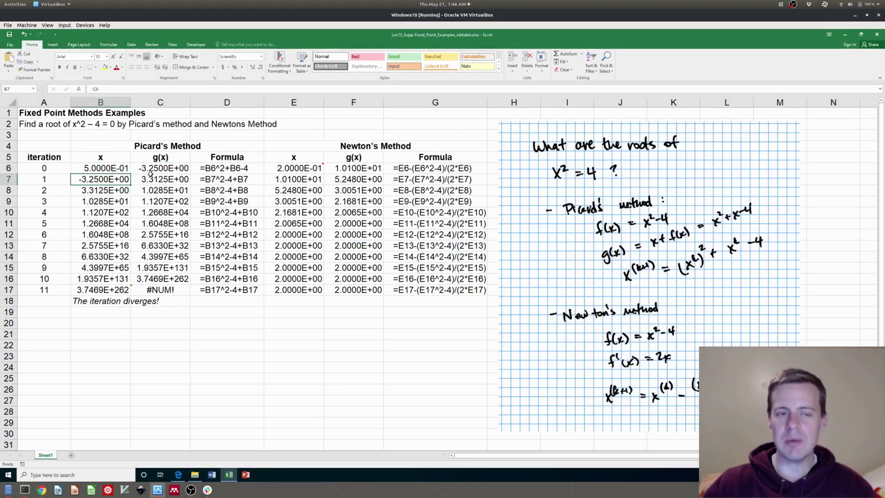
left_click(152, 166)
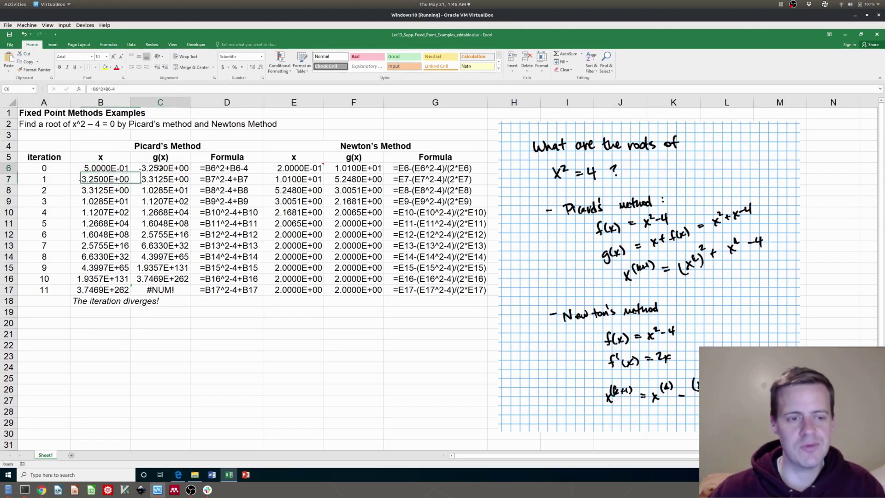
left_click(125, 181)
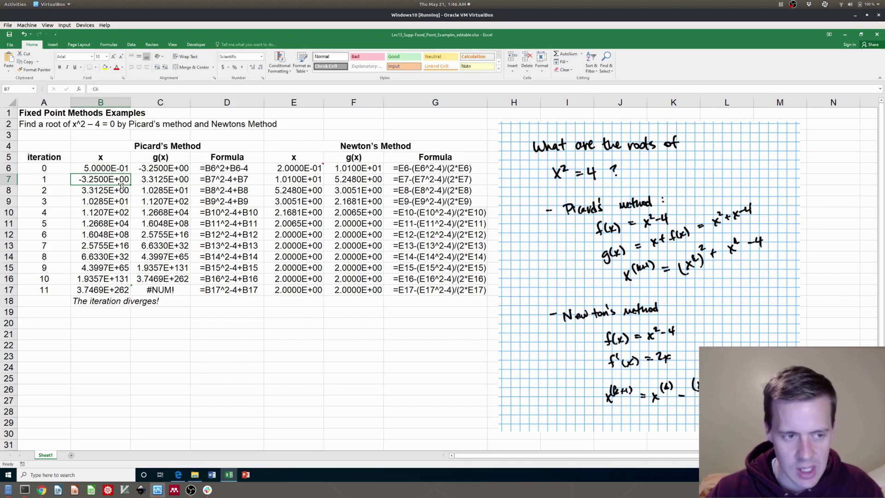
type("=")
left_click(158, 165)
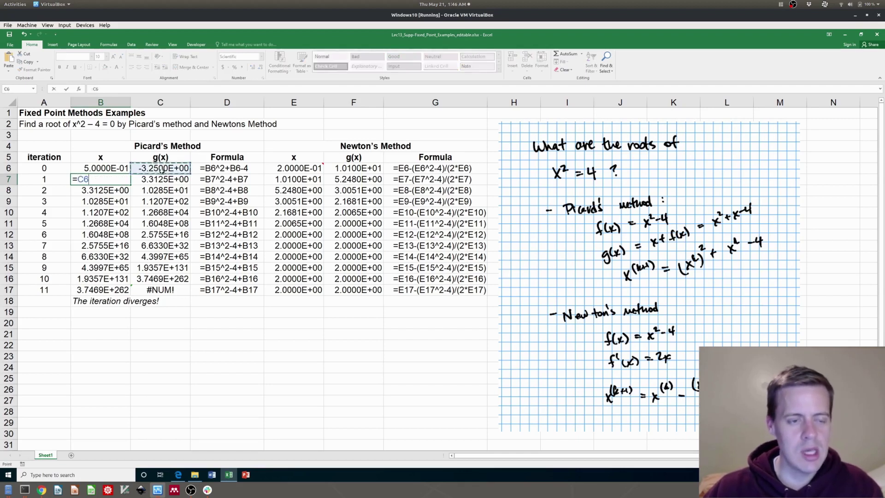
key("Return")
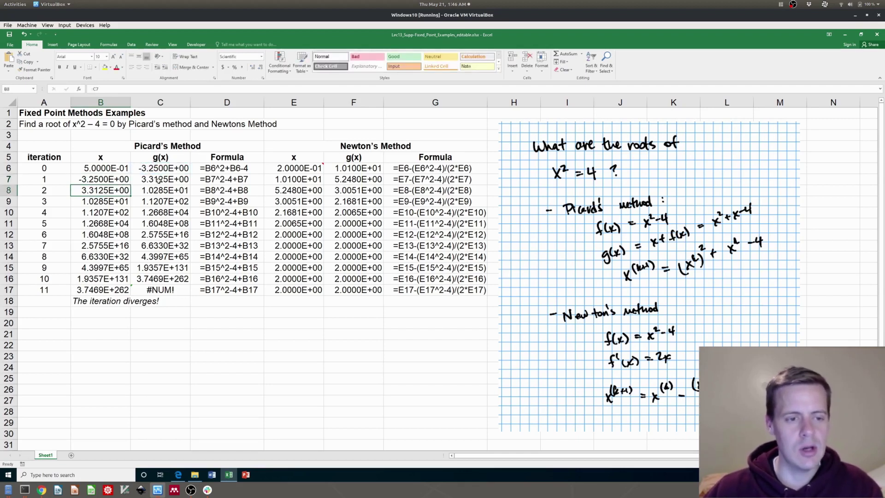
Step: Copy the g(x) formula from C6 into C7
left_click(159, 180)
left_click(165, 168)
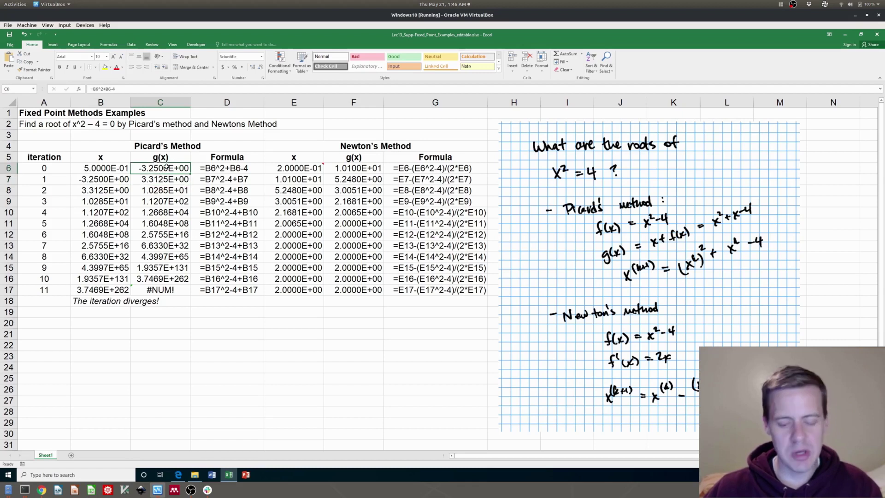
key("ctrl+c")
left_click(139, 180)
key("ctrl+v")
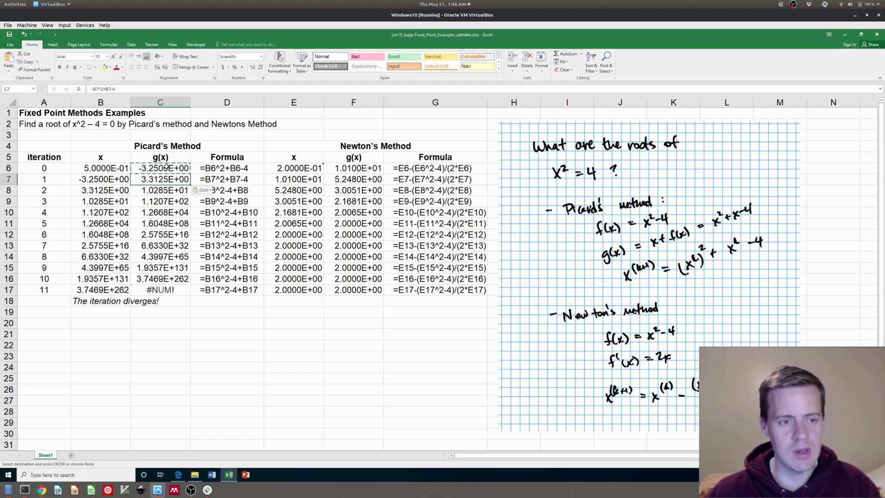
Step: Extend the row 7 x and g(x) formulas down through row 17, ending in #NUM! in C17
left_click_drag(127, 180, 174, 296)
key("ctrl+c")
key("ctrl+v")
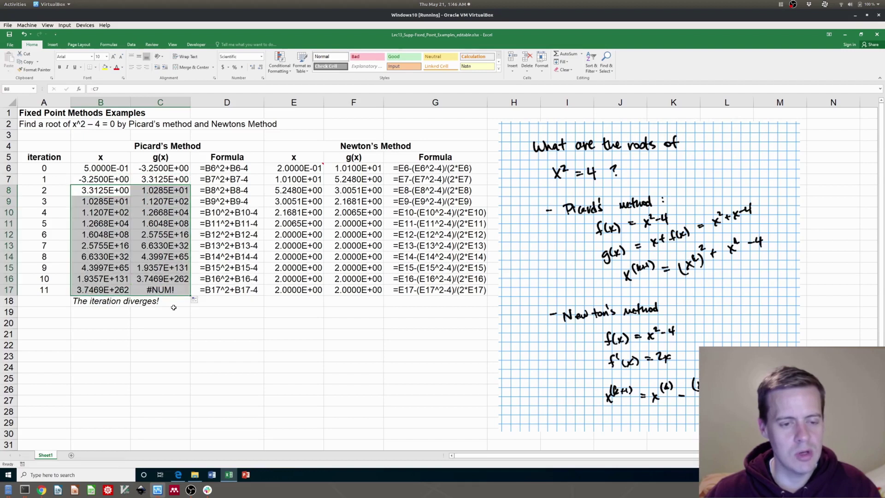
left_click(187, 312)
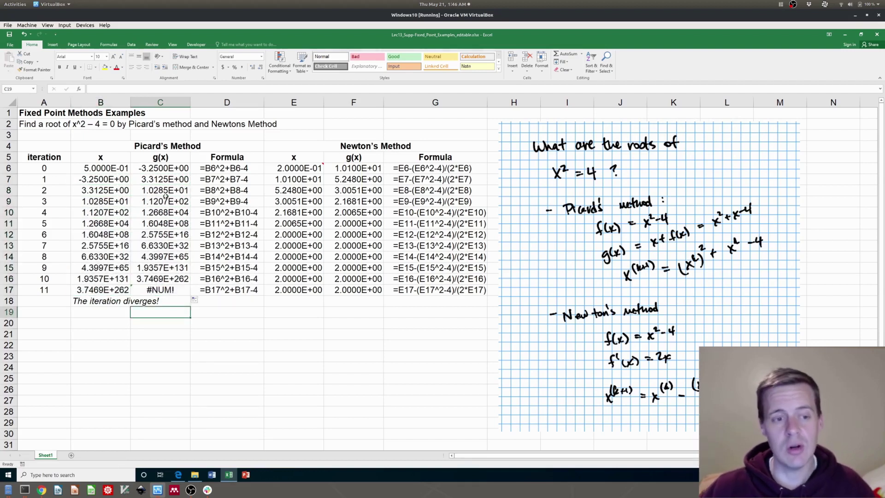
left_click(146, 286)
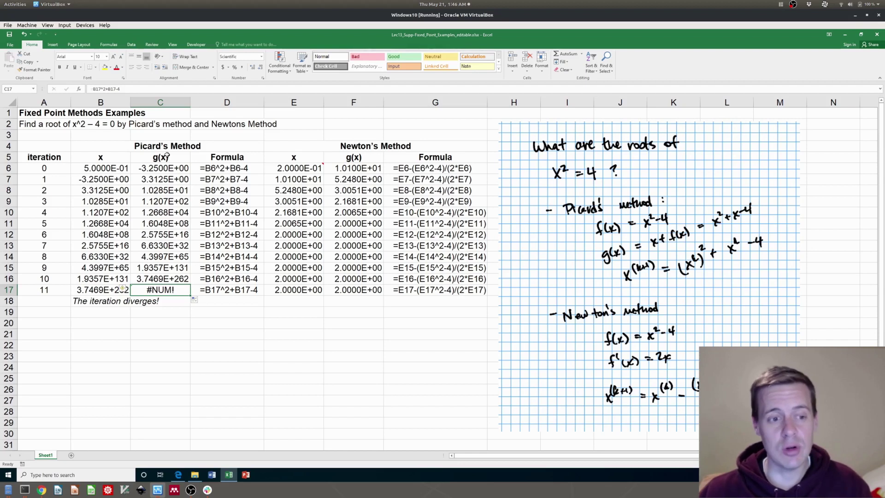
Step: Try Picard starting values 0 and then 2 in B6
left_click(115, 168)
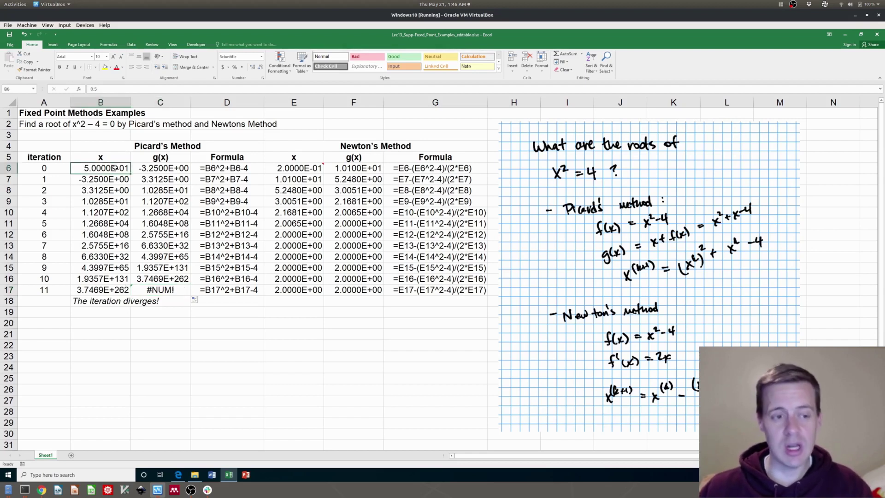
type("0")
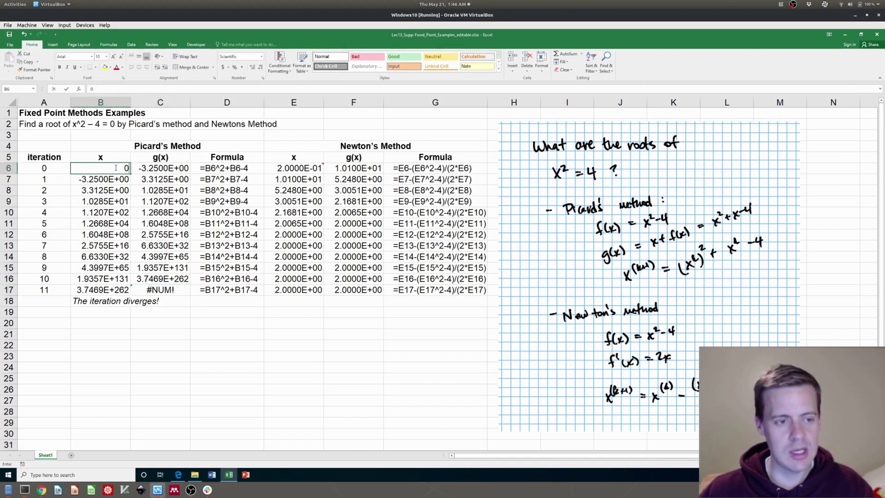
key("Return")
key("Up")
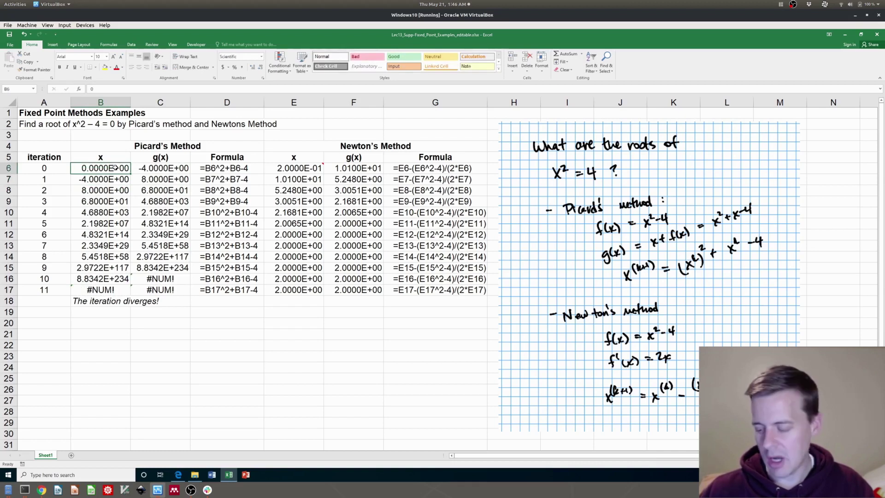
type("2")
key("Return")
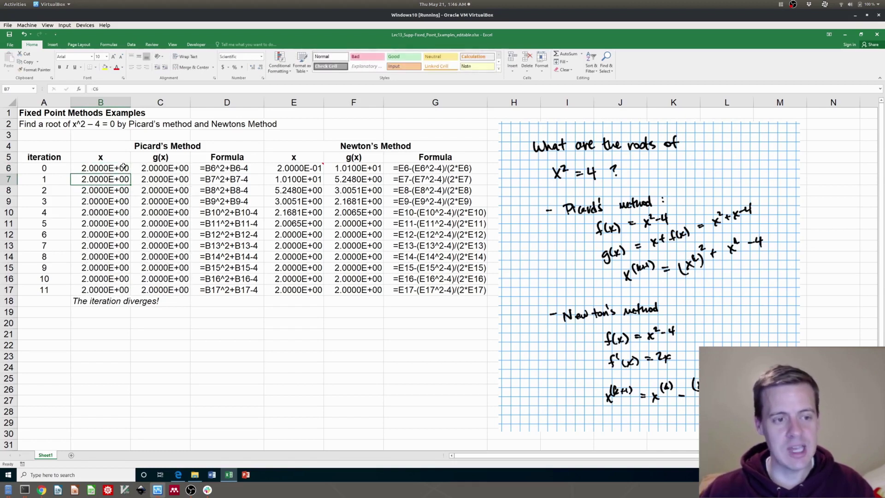
Step: Set Picard's starting x to 1.99 and highlight the diverging x values in B14:B17
key("Up")
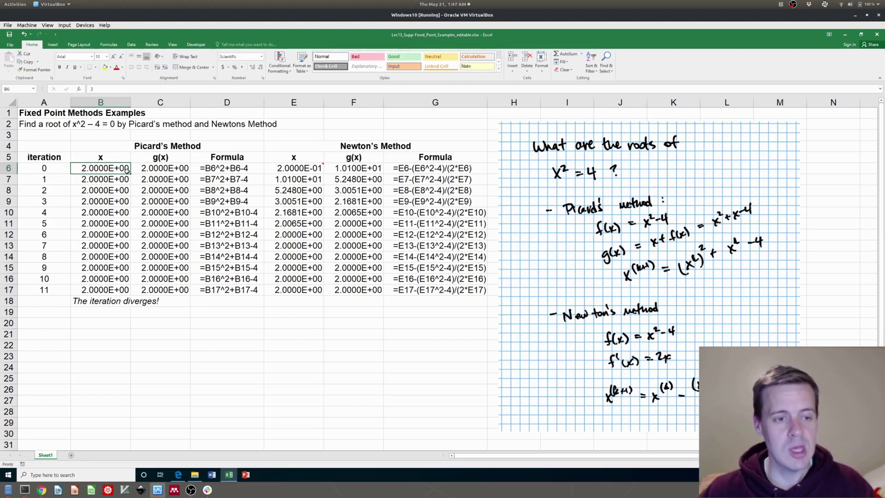
key("Return")
key("Up")
key("Return")
key("Up")
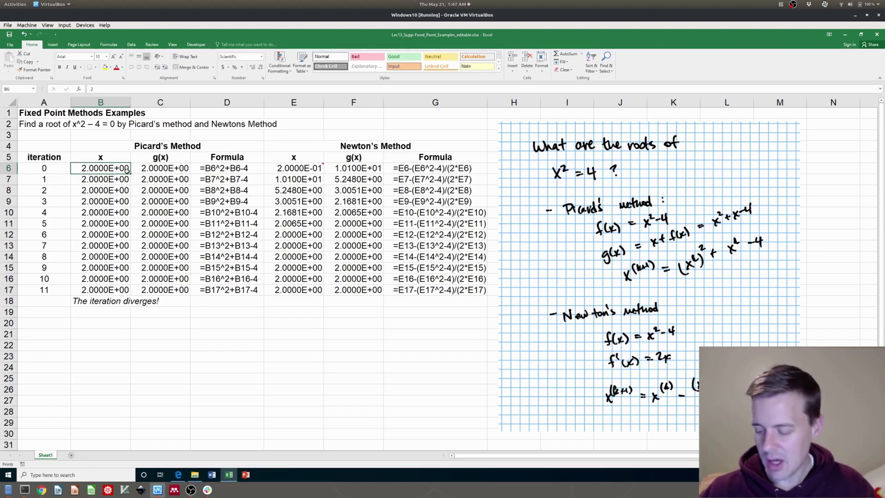
type("1.99")
key("Return")
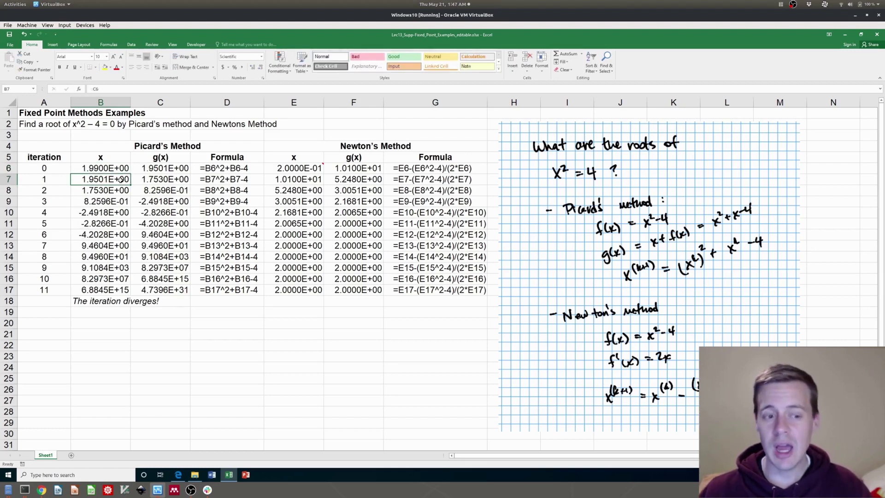
left_click(118, 291)
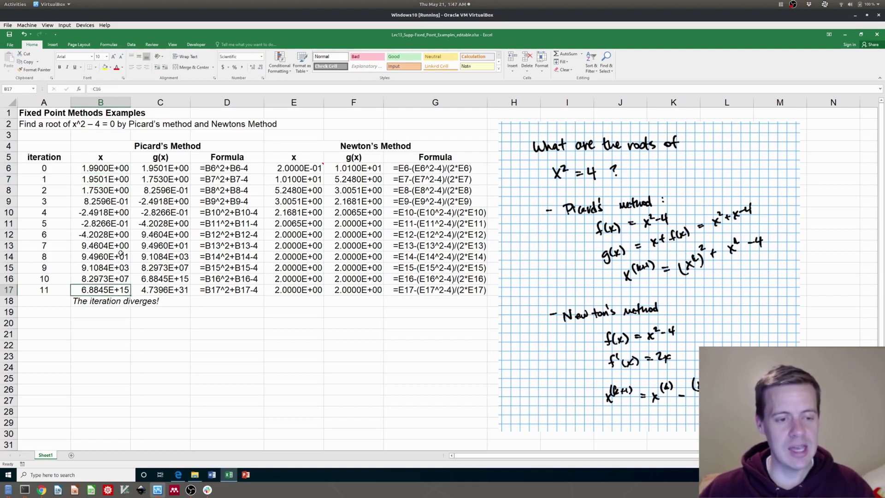
left_click_drag(121, 255, 113, 285)
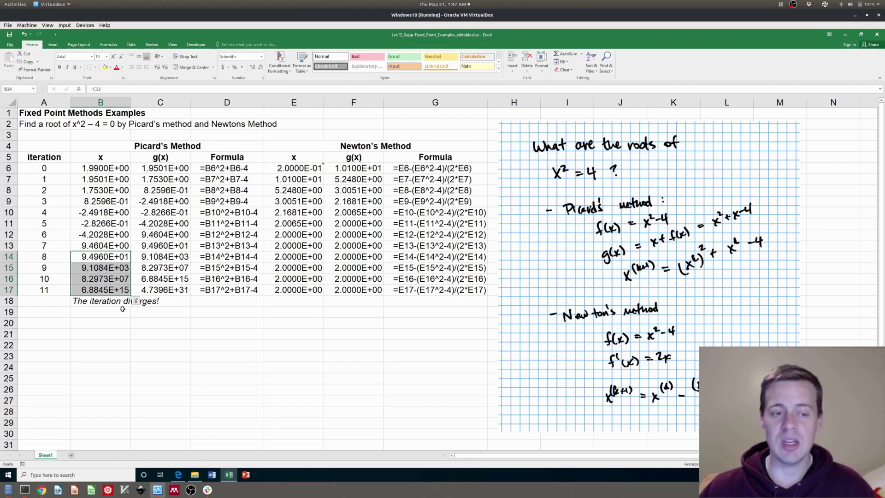
left_click(154, 314)
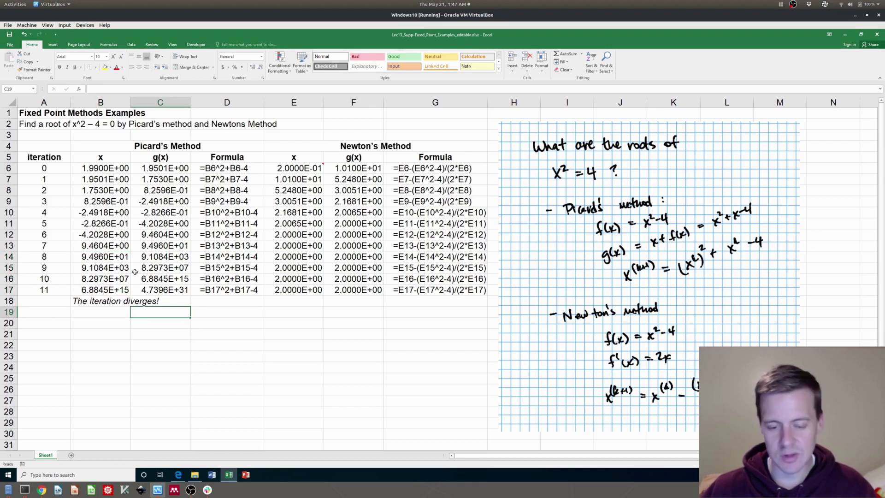
Step: Add an 'f(x)' label and the residual formula =B17^2-4 in C19
key("Left")
type("f(x)")
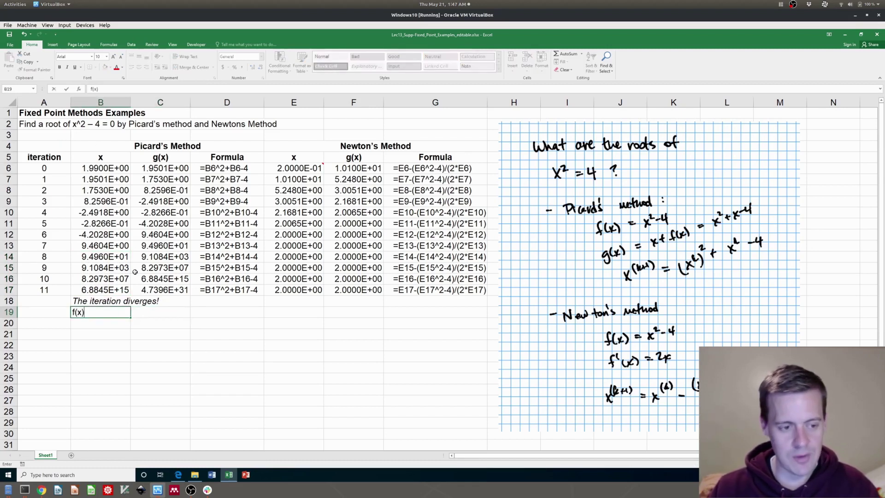
key("Tab")
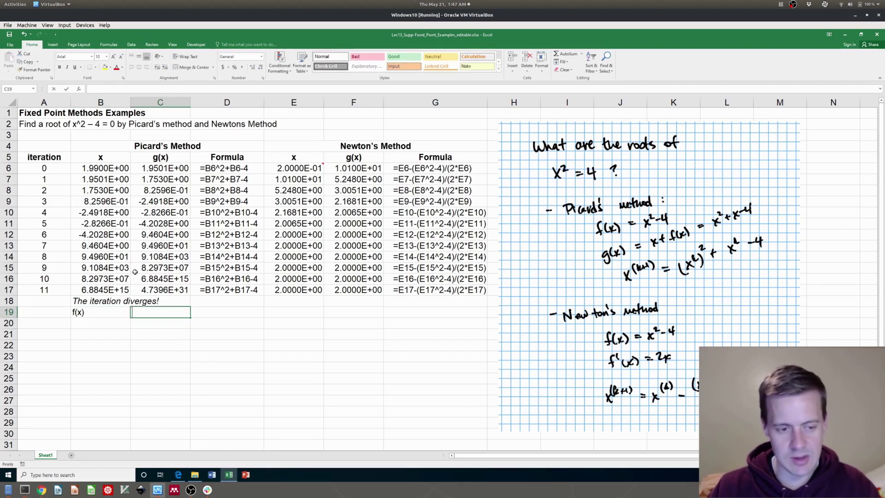
type("=")
left_click(119, 290)
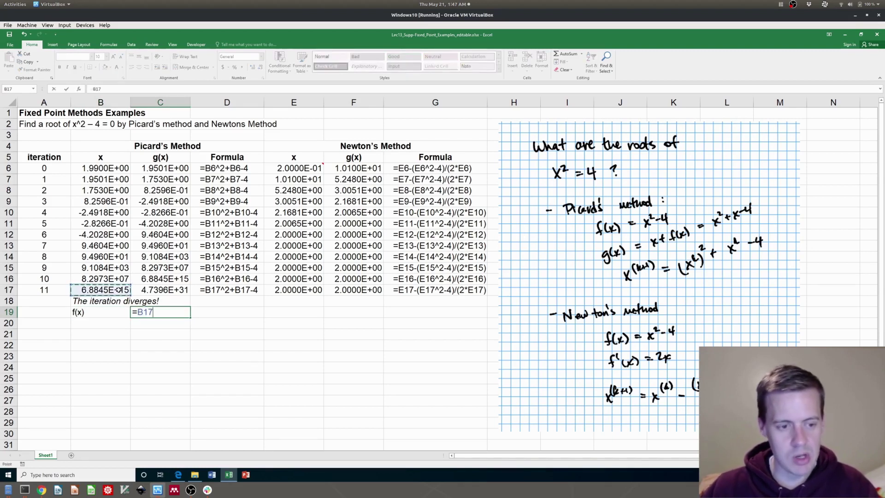
type("^2-")
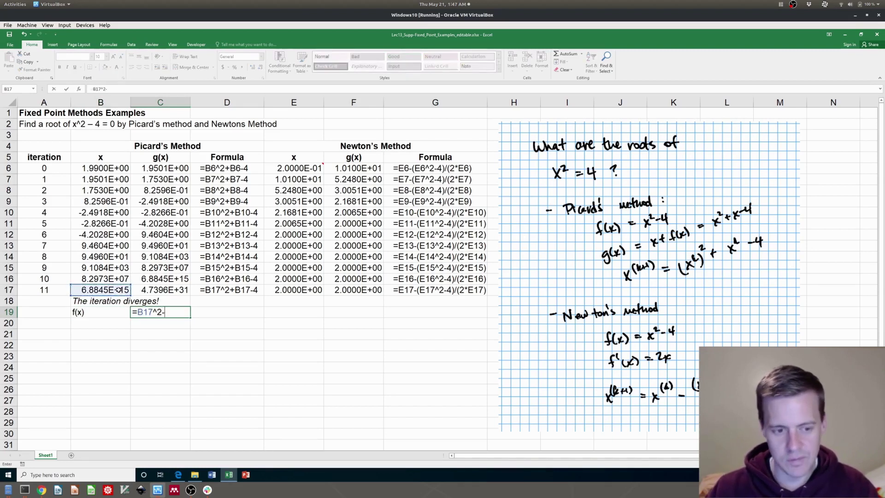
type("4")
key("Return")
left_click(151, 312)
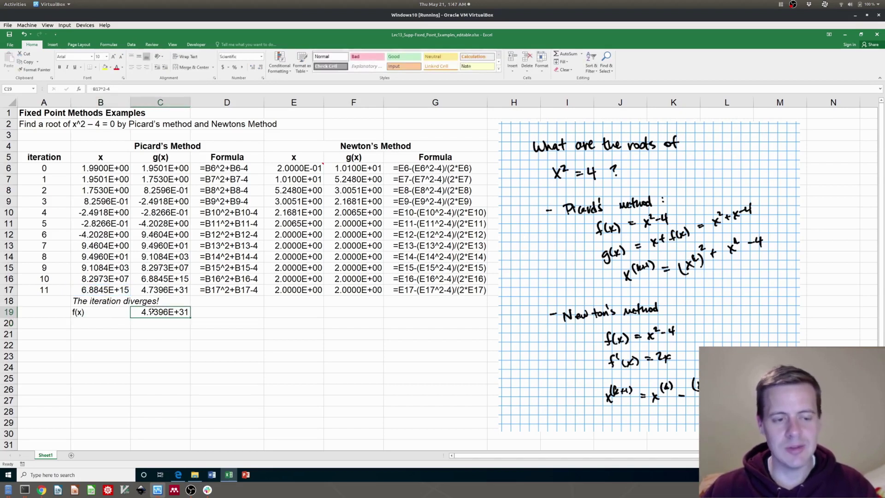
Step: Test a starting value of 2, then set B6 to 1.999 and check the residual
left_click(110, 169)
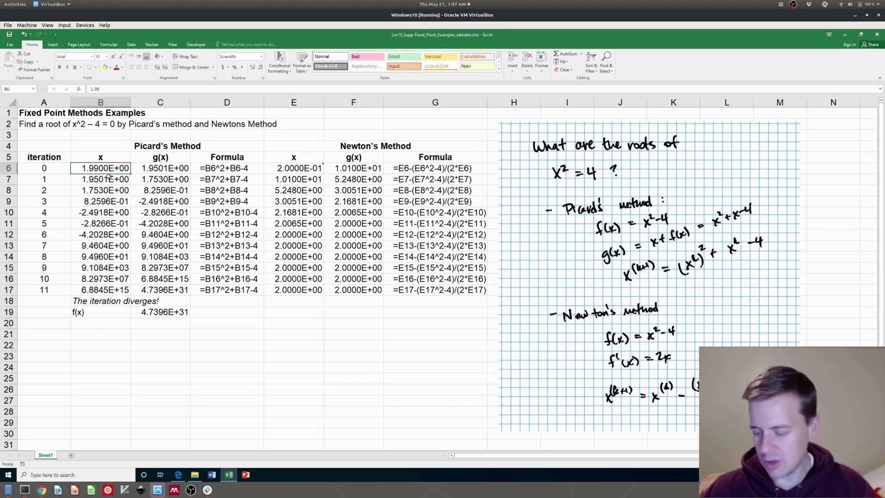
type("2")
key("Return")
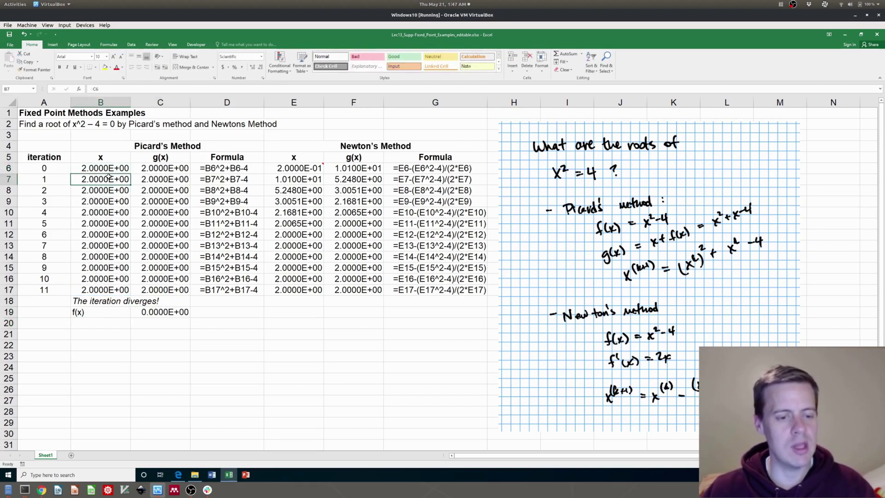
left_click(159, 316)
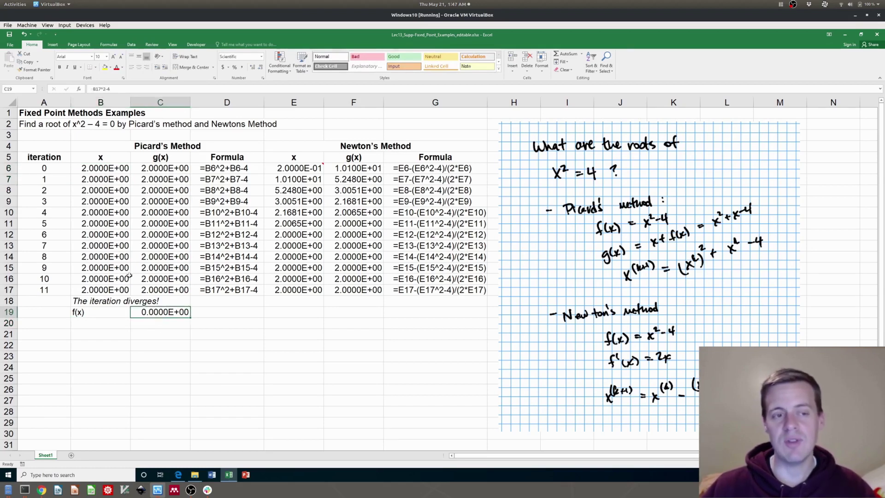
left_click(111, 168)
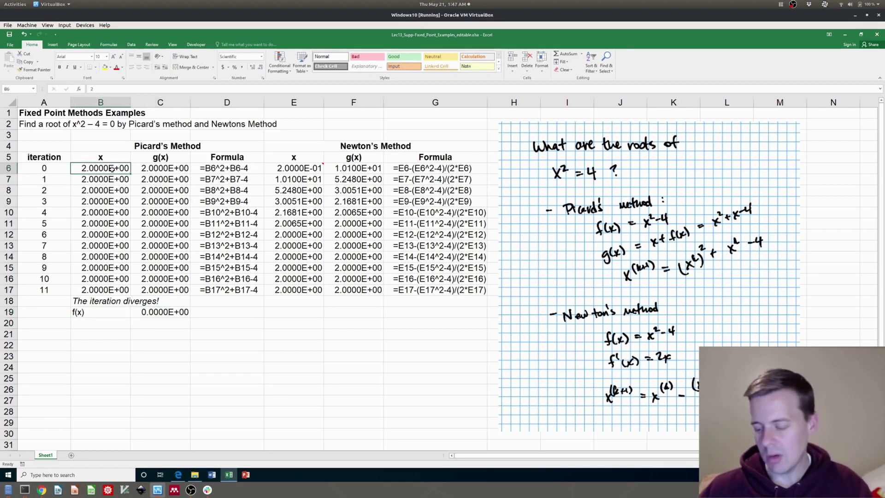
type("1.999")
key("Return")
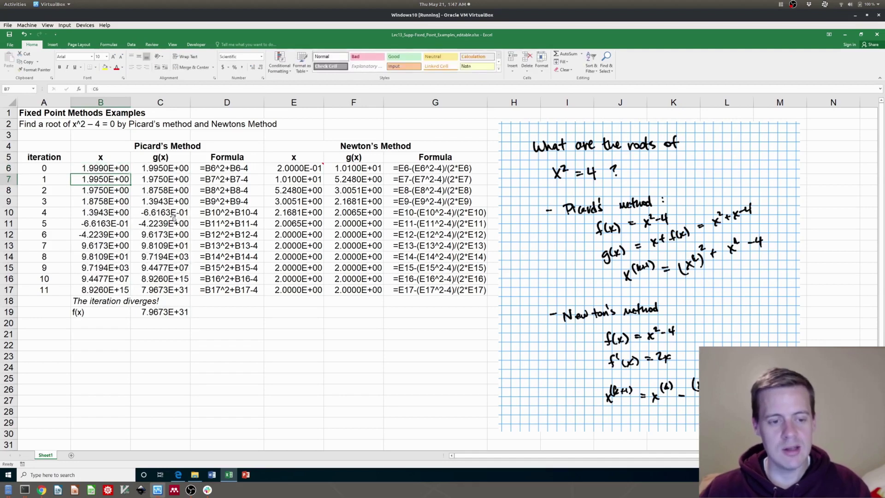
left_click(177, 313)
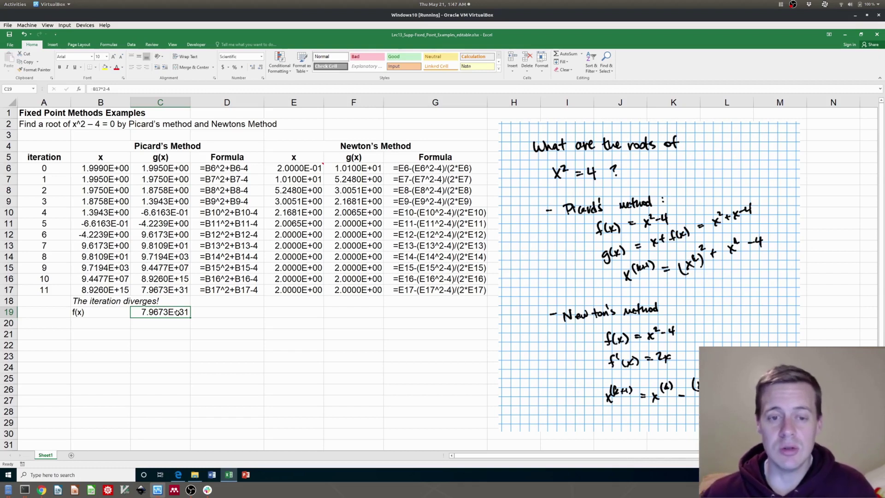
Step: Delete Newton's values in E7:F17, then the E6 and F6 values
left_click(309, 181)
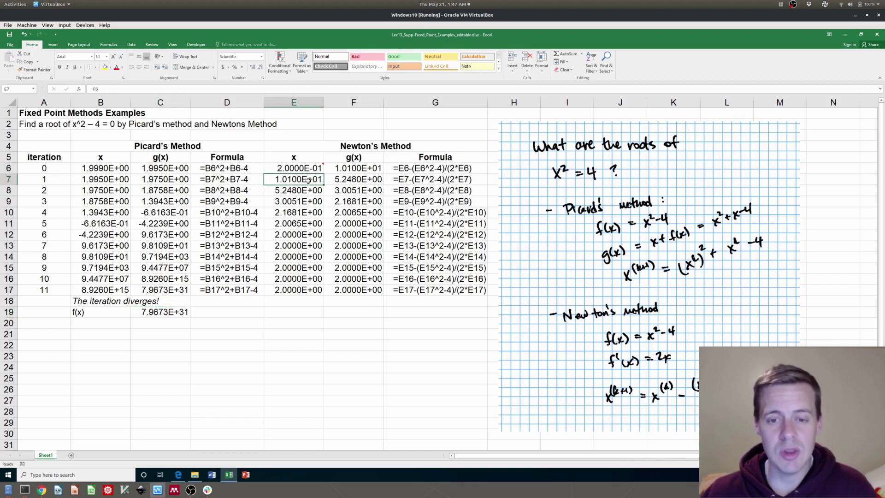
left_click_drag(309, 180, 381, 292)
key("Delete")
key("Up")
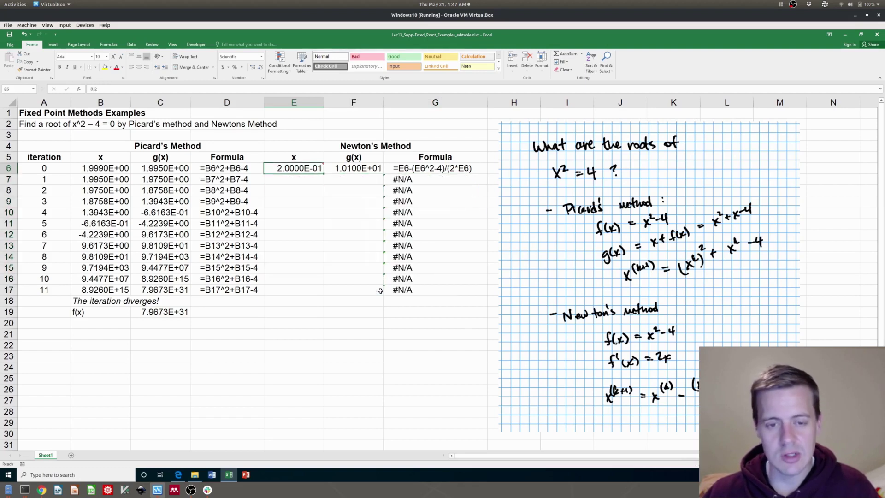
key("Delete")
key("Right")
key("Delete")
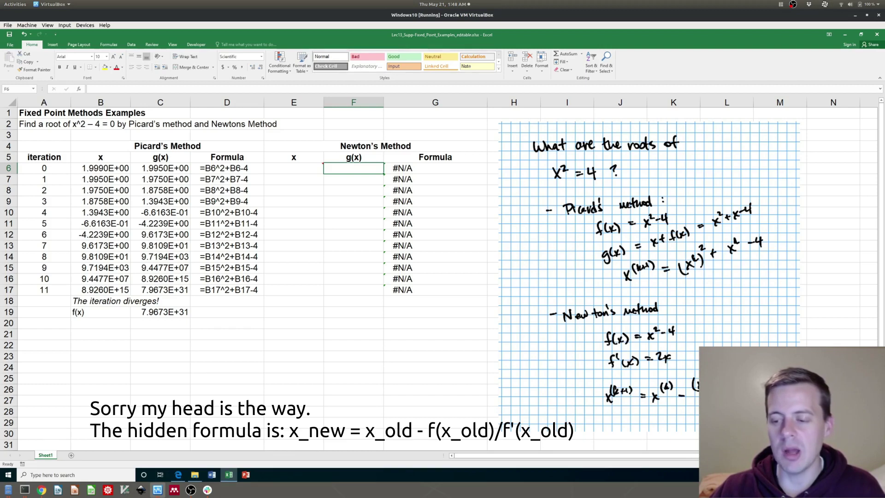
Step: Enter 0.2 as Newton's starting x in E6
left_click(300, 168)
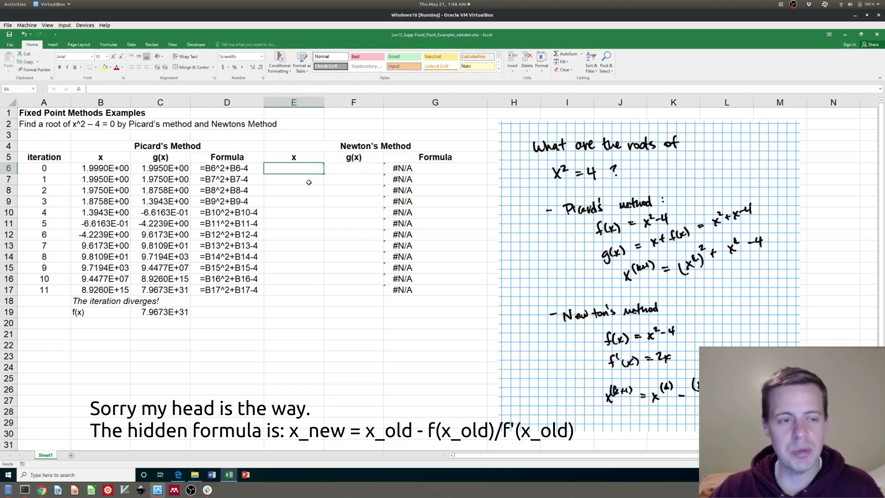
type("0.2")
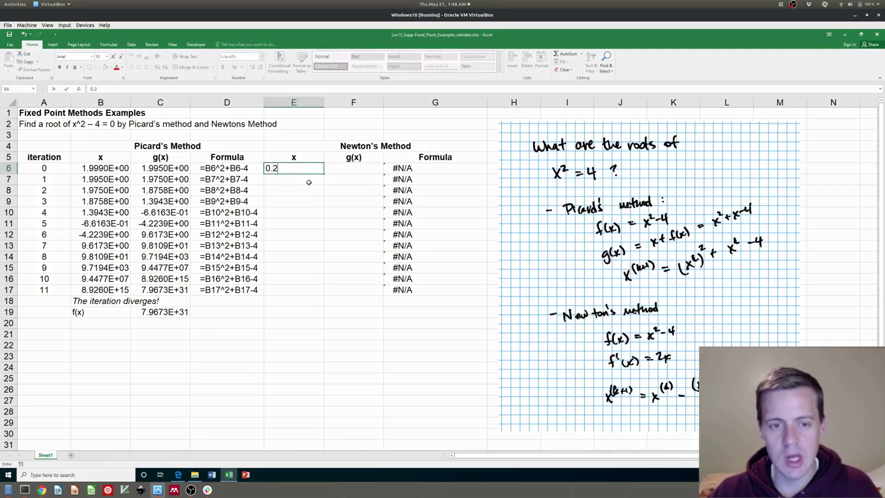
key("Tab")
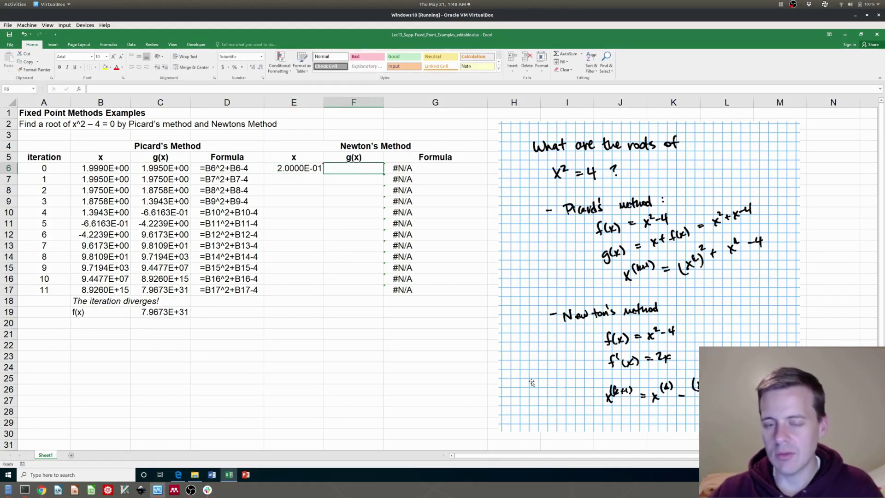
Step: Enter the Newton update =E6-(E6^2-4)/(2*E6) in F6, giving 1.0100E+01
type("=")
key("Left")
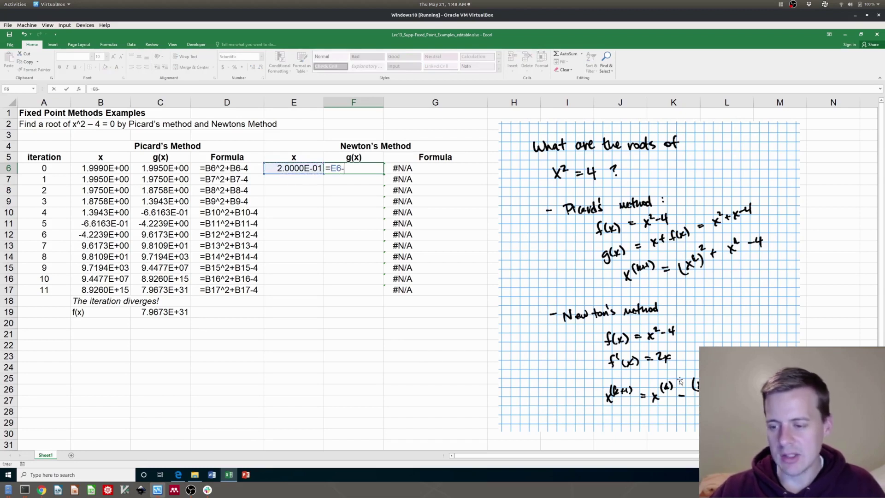
type("-")
left_click(299, 168)
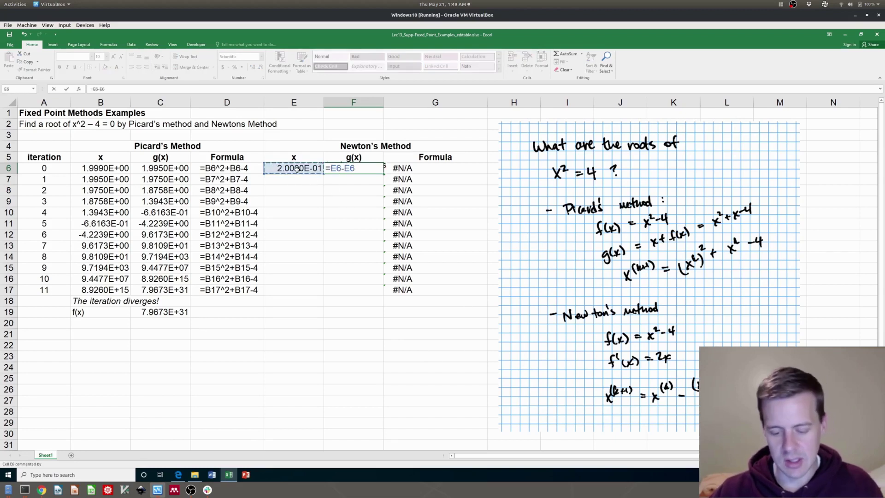
type("^2-4")
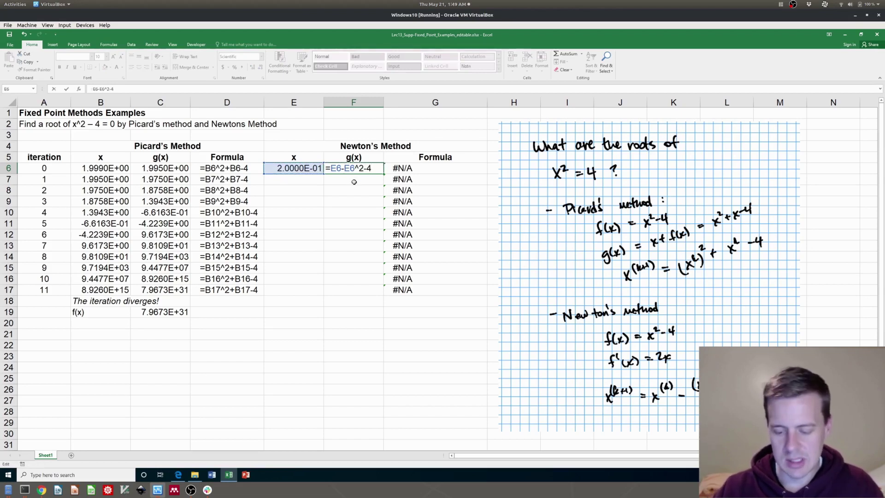
type("(")
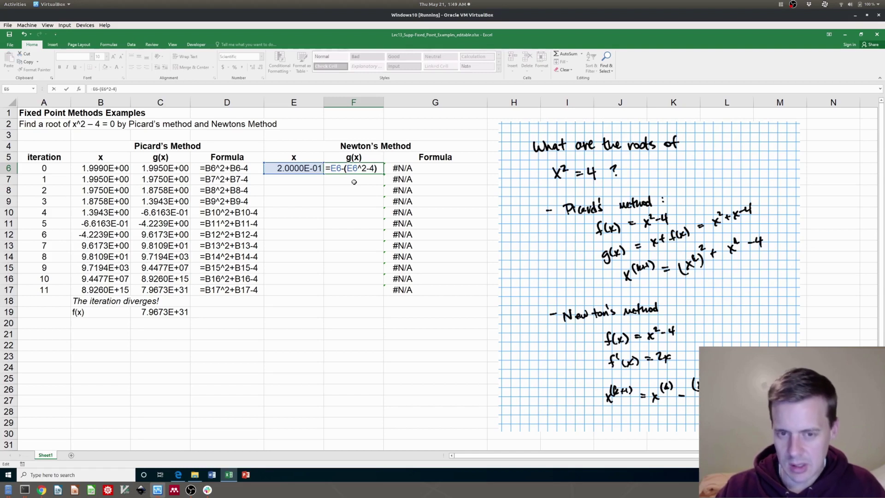
type(")/(2")
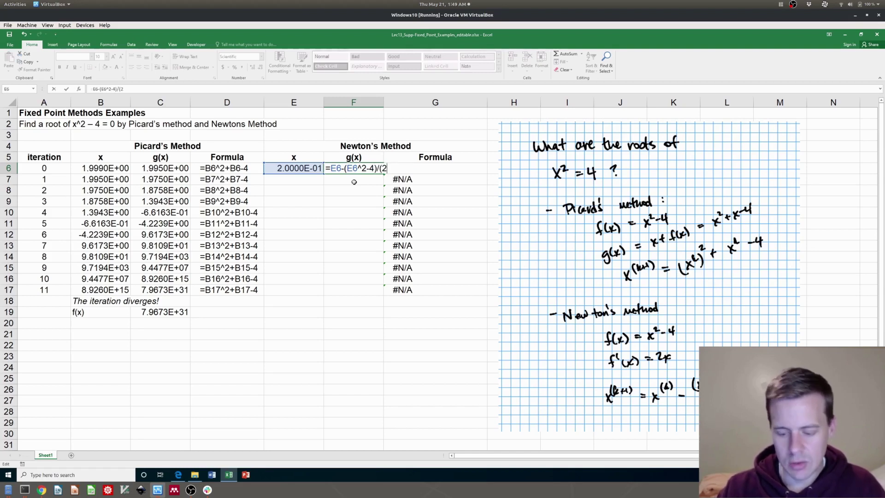
type("*")
left_click(302, 168)
type(")")
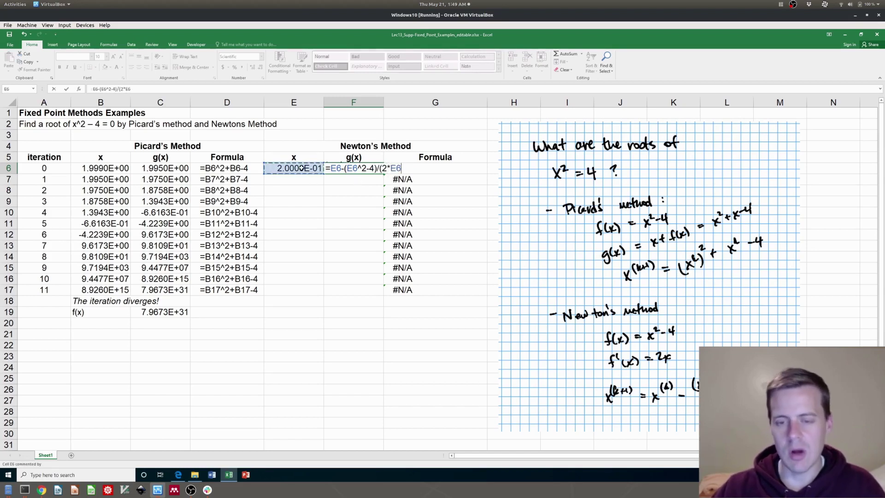
key("Return")
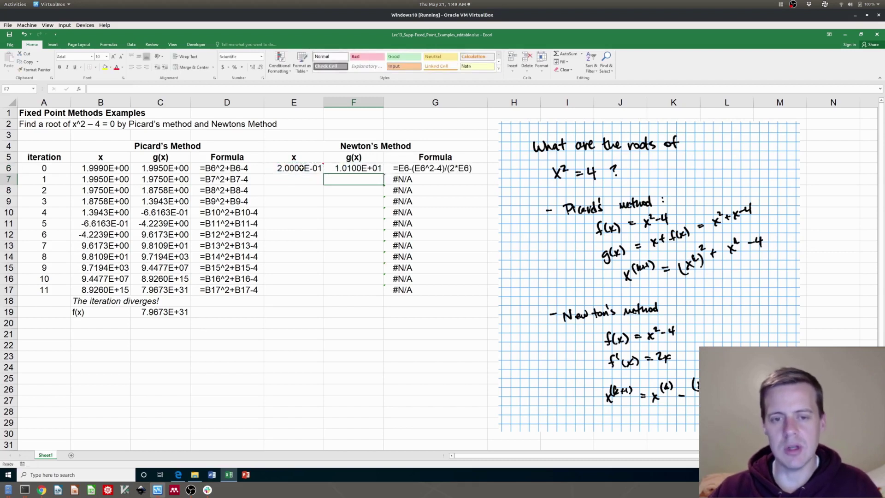
Step: Delete the comment attached to E6
right_click(314, 169)
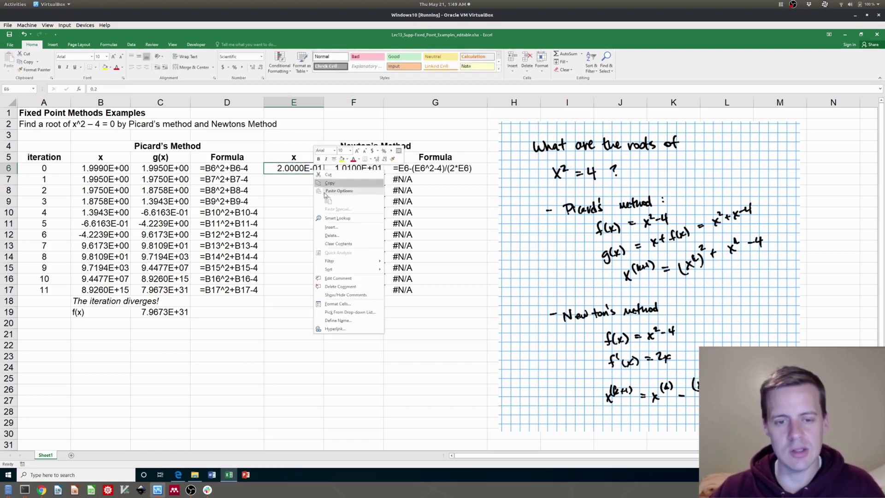
left_click(341, 287)
left_click(311, 183)
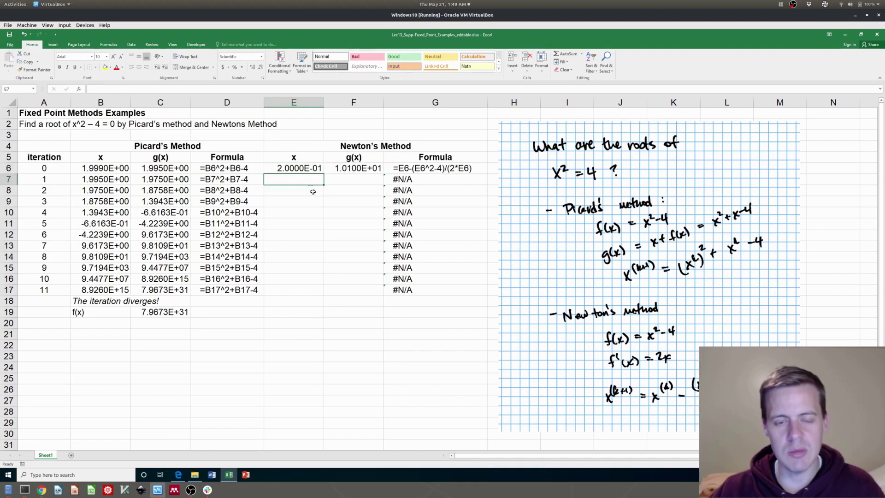
Step: Set E7 to =F6 so the next Newton x equals the previous g(x)
left_click(351, 169)
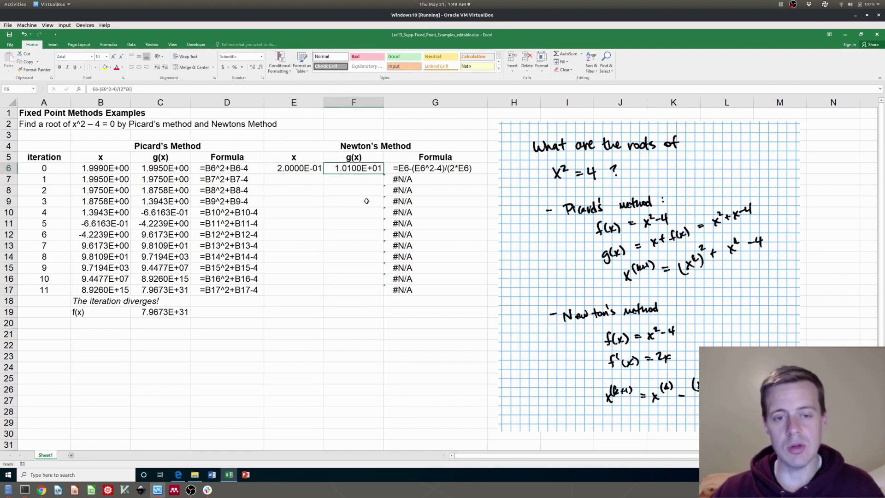
key("Down")
key("Left")
type("=")
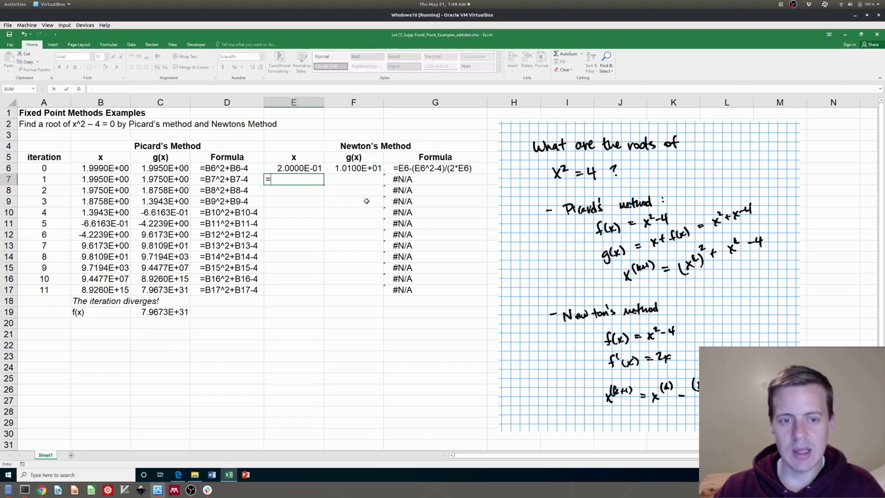
key("Up")
key("Right")
key("Return")
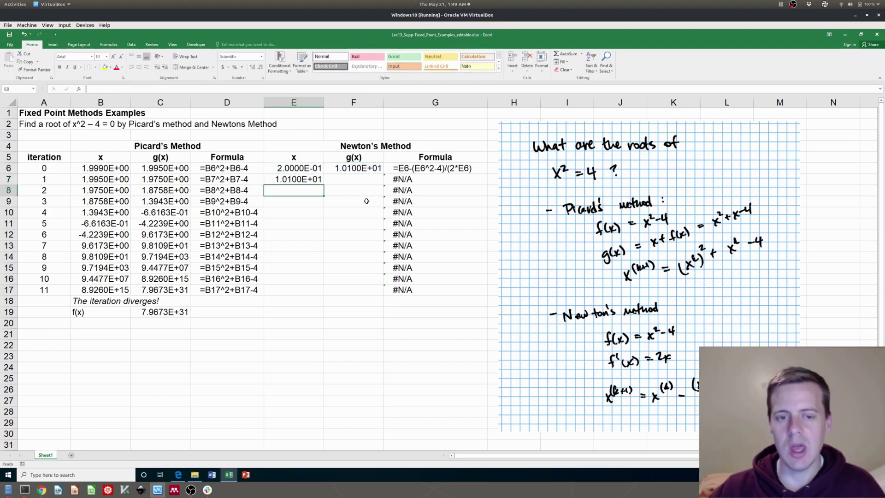
key("Up")
Step: Copy the Newton g(x) formula from F6 into F7
left_click(339, 169)
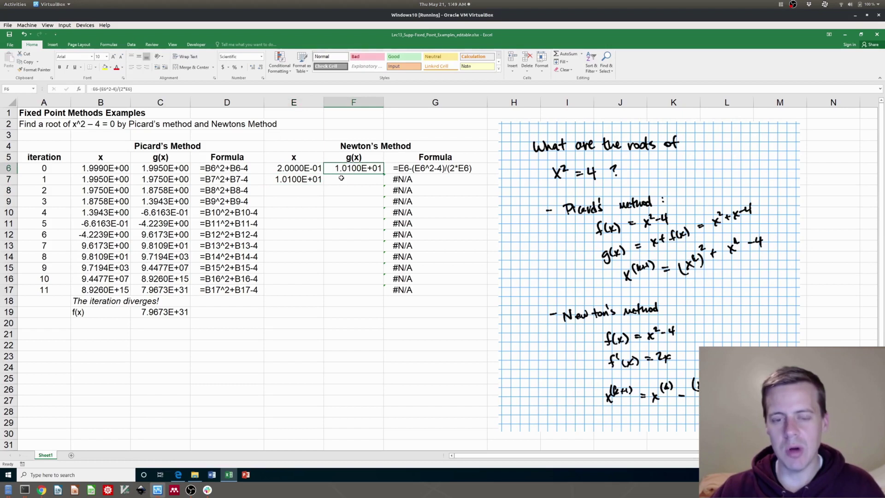
key("ctrl+c")
left_click(342, 178)
key("ctrl+v")
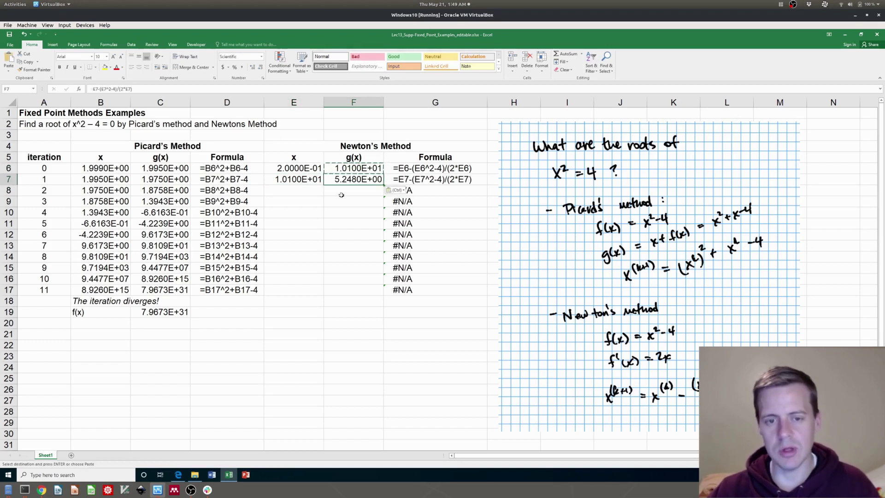
Step: Fill E7:F7 down to row 17 so the Newton iterates reach 2.0000E+00
left_click_drag(306, 181, 372, 294)
left_click(328, 220)
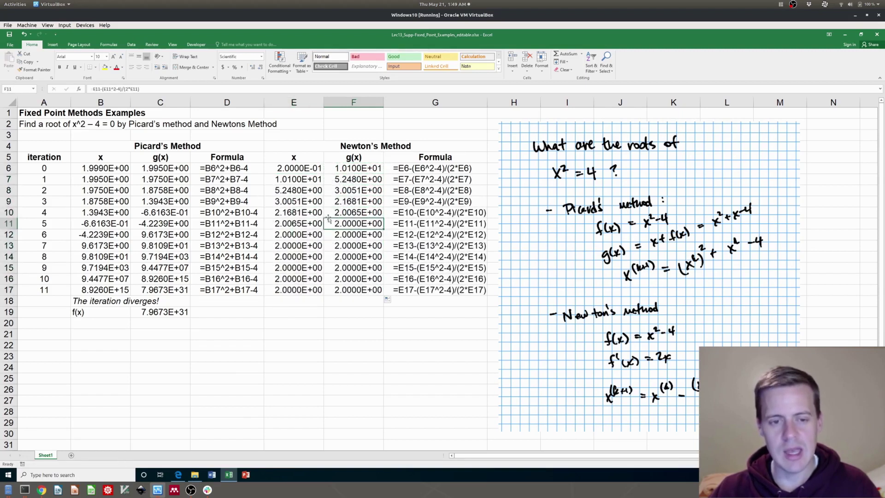
left_click(291, 232)
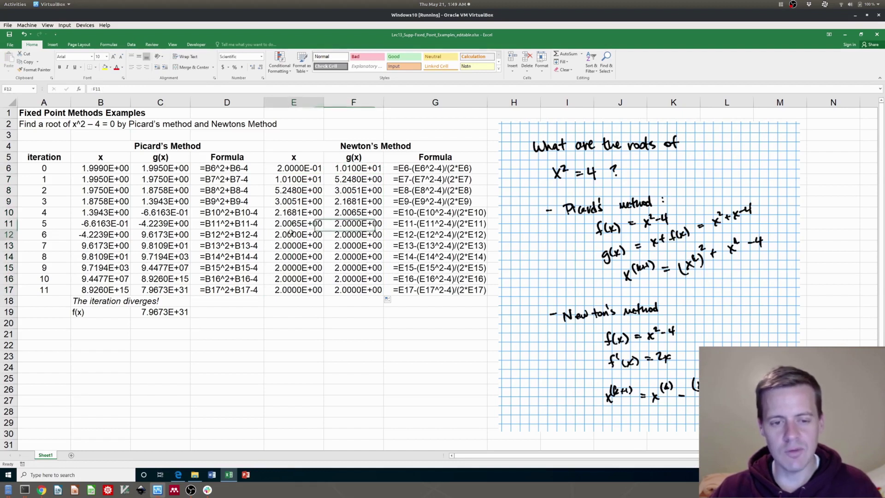
key("Escape")
key("Down")
key("Down")
key("Down")
key("Down")
key("Down")
key("Down")
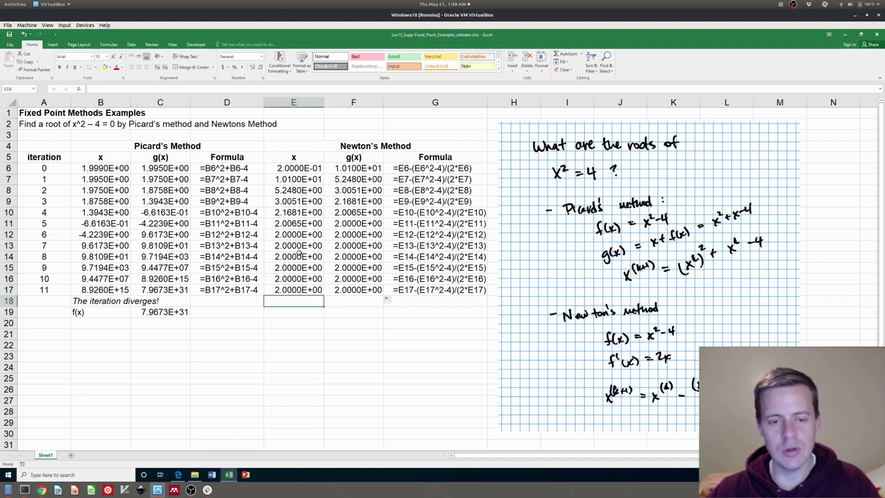
Step: Copy the f(x) row under Newton's table and set F19 to =E17^2-4, giving 0.0000E+00
left_click_drag(118, 314, 159, 315)
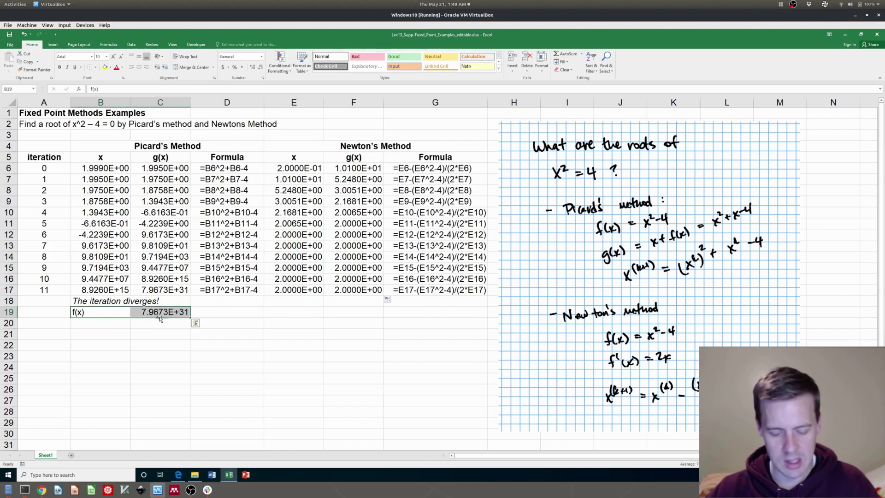
key("ctrl+c")
left_click(299, 313)
key("ctrl+v")
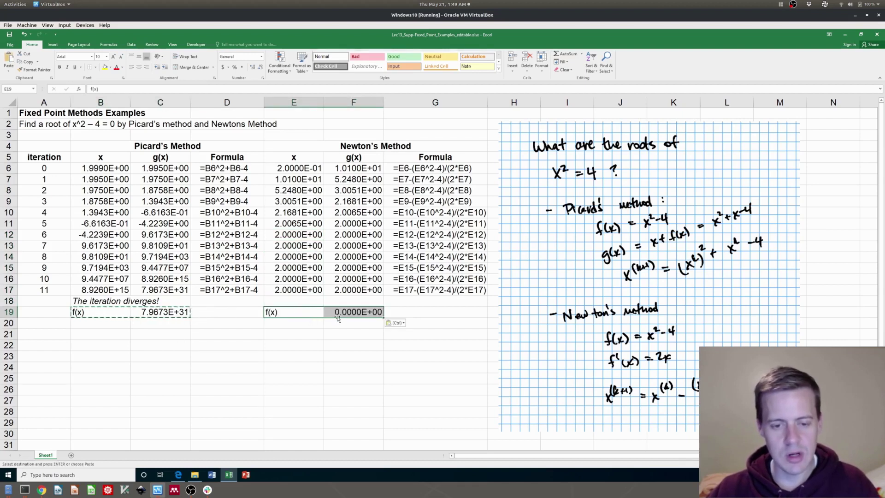
left_click(338, 316)
type("=E17^2-4")
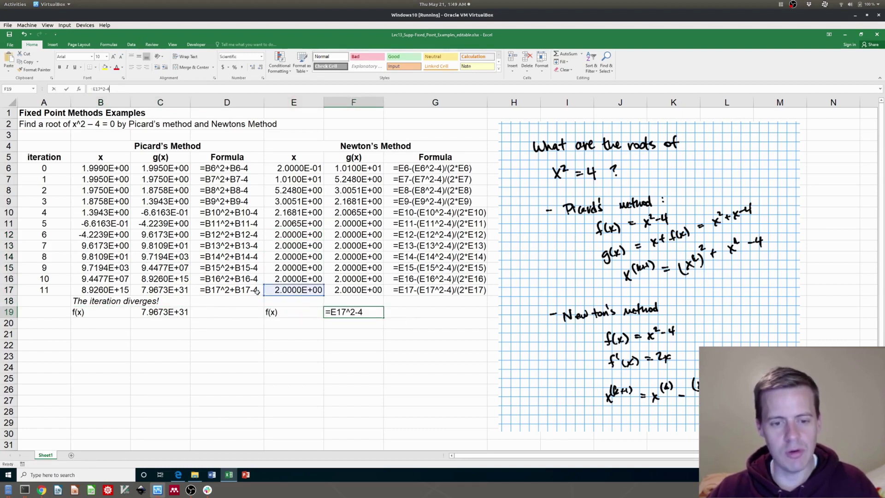
left_click(318, 323)
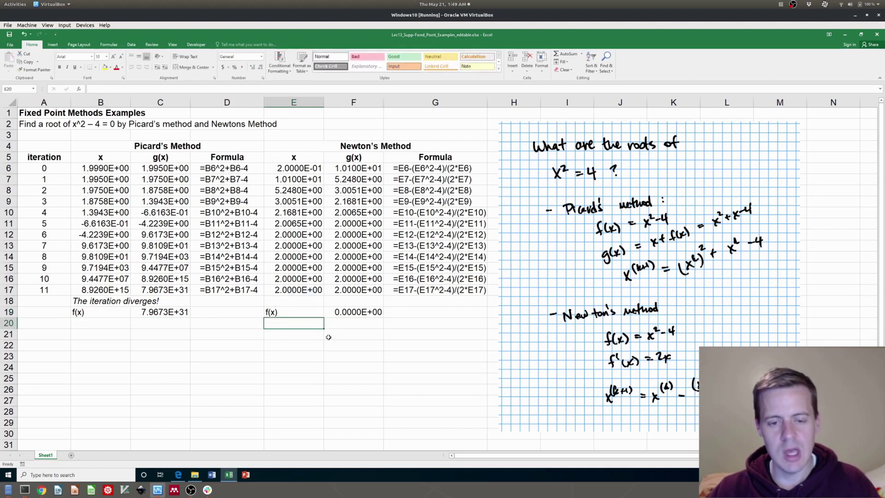
left_click(344, 312)
Step: Copy the divergence note to E18 and reword it to 'The iteration converges!'
left_click(123, 301)
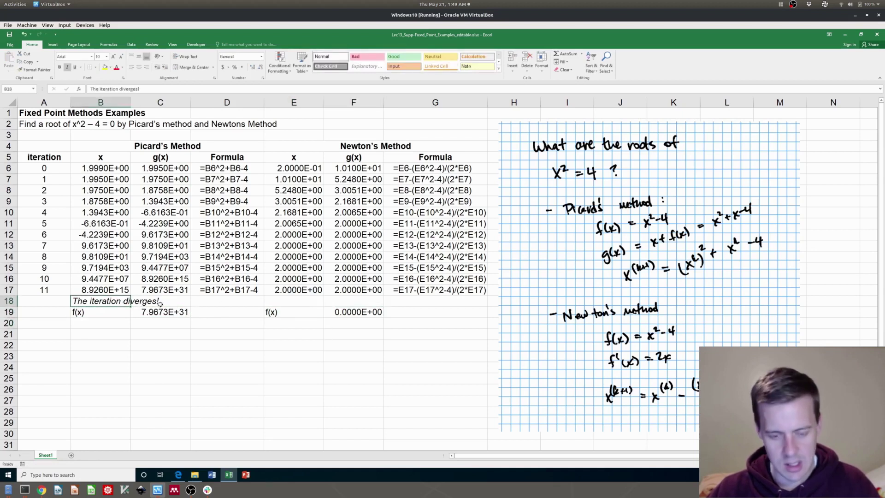
key("ctrl+c")
left_click(284, 302)
key("ctrl+v")
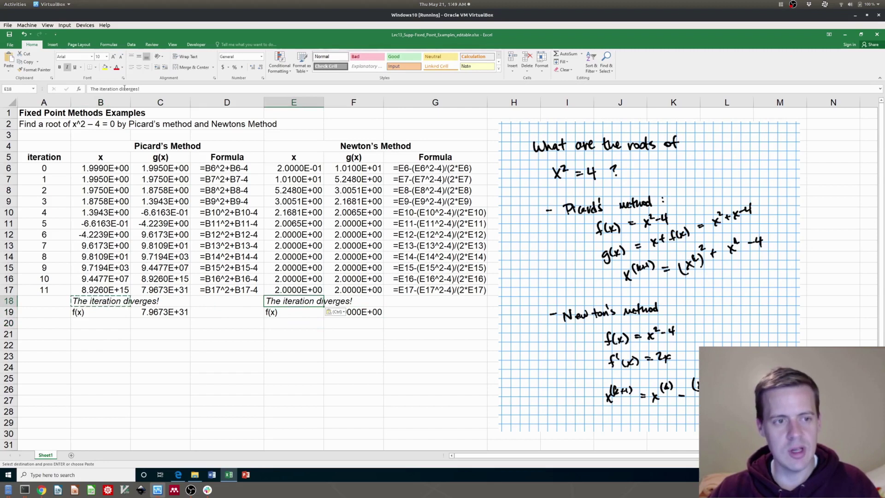
double_click(125, 88)
type("converge")
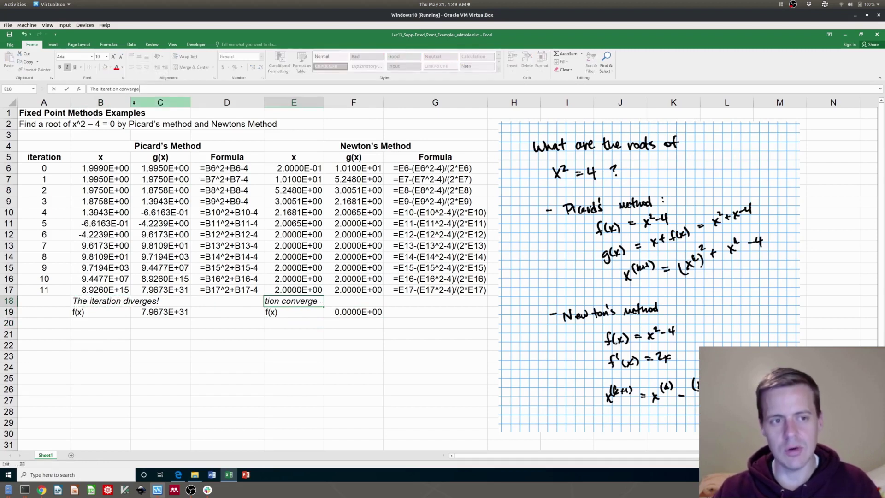
type("s!")
key("Return")
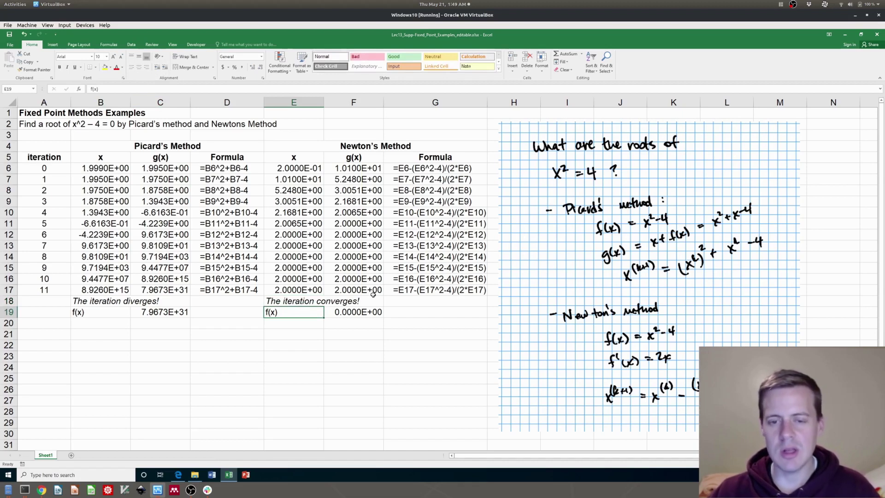
Step: Try Newton starting values 0.5 and 1.99 in E6, then leave -0.5, converging to -2
left_click(294, 170)
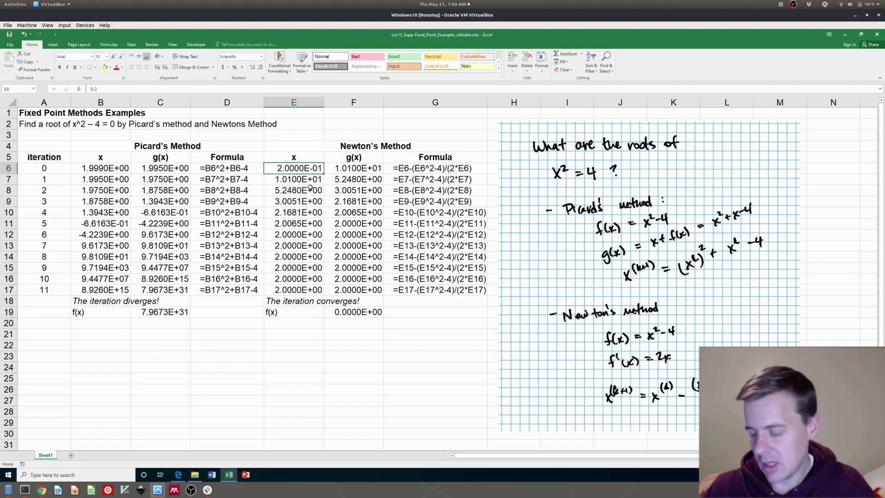
type("0.5")
key("Return")
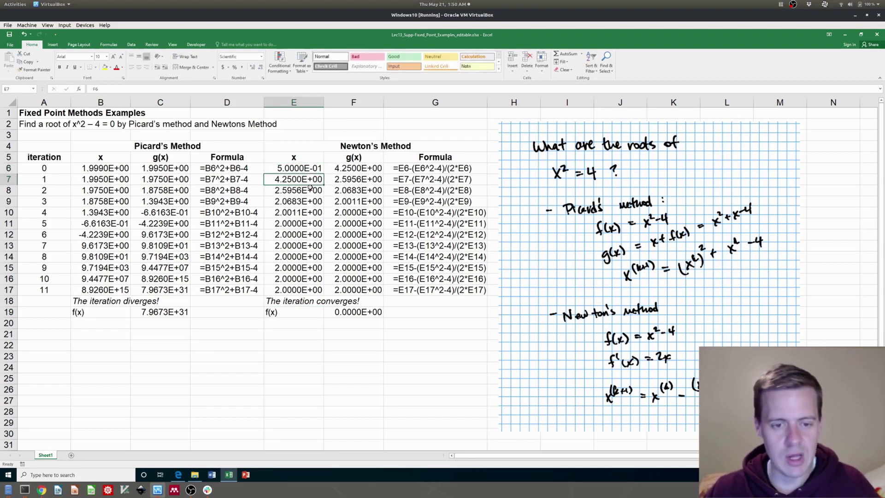
key("Up")
type("1.99")
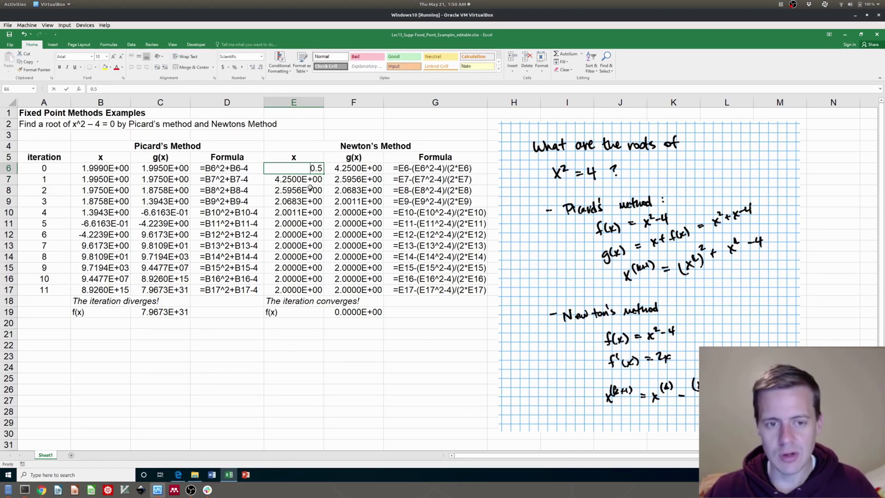
key("Return")
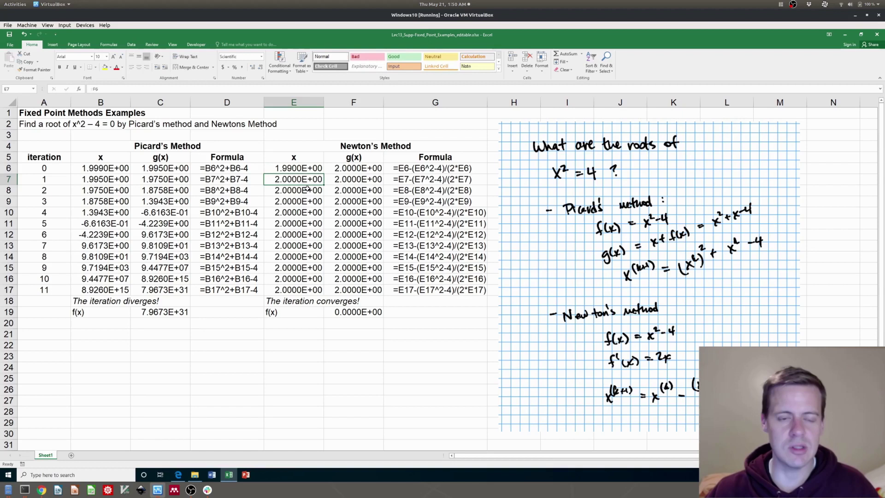
key("Up")
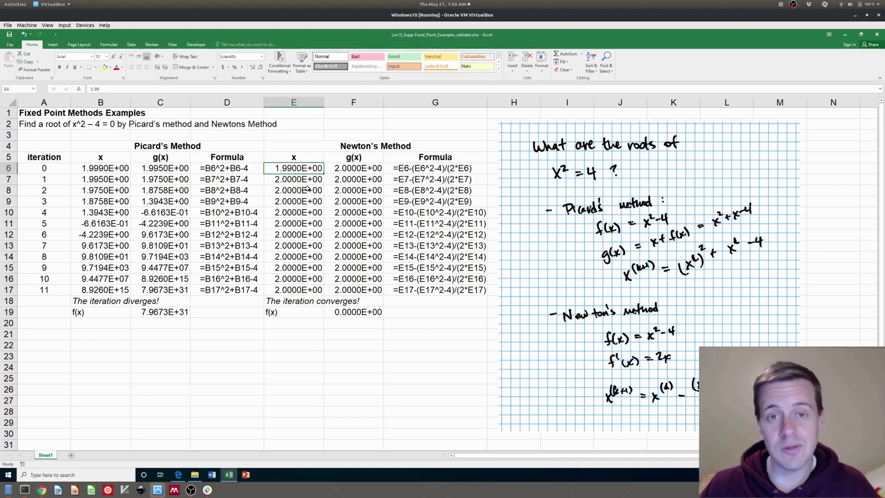
type("-0.")
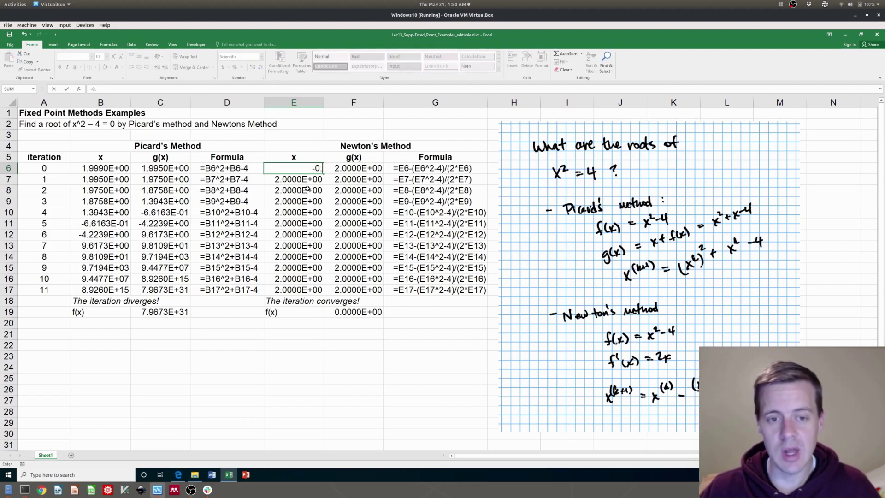
type("5")
key("Return")
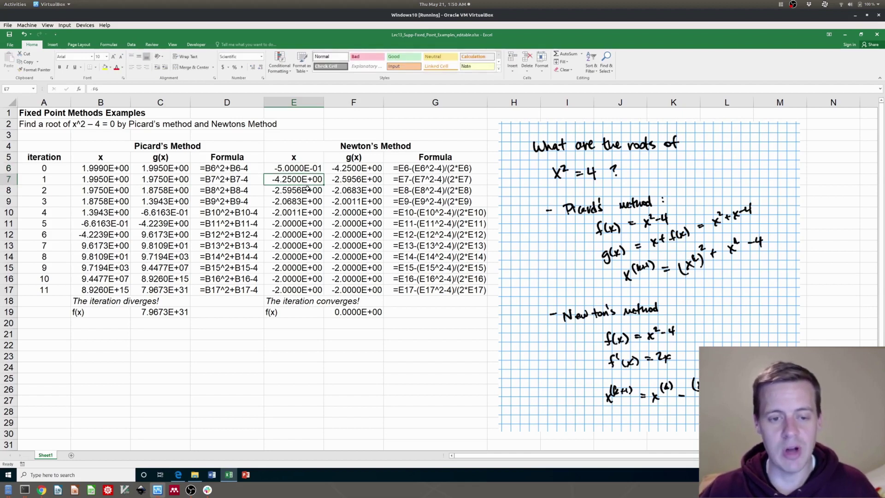
left_click(298, 232)
key("Down")
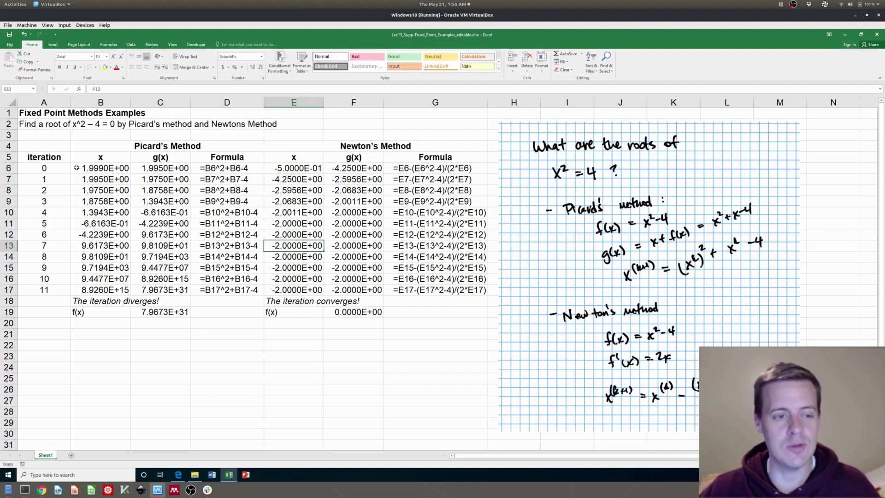
Step: Enter -0.5 as Picard's starting x in B6, driving the iterates to #NUM!
left_click(90, 170)
type("-0.")
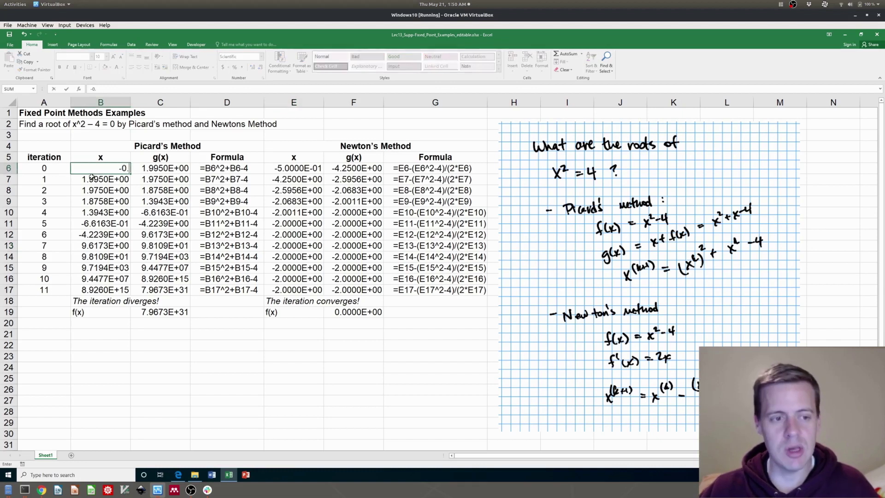
type("5")
key("Return")
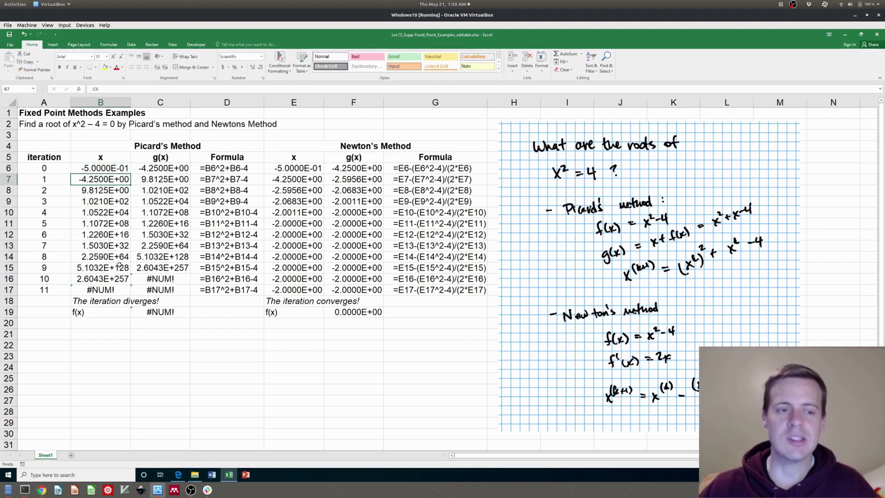